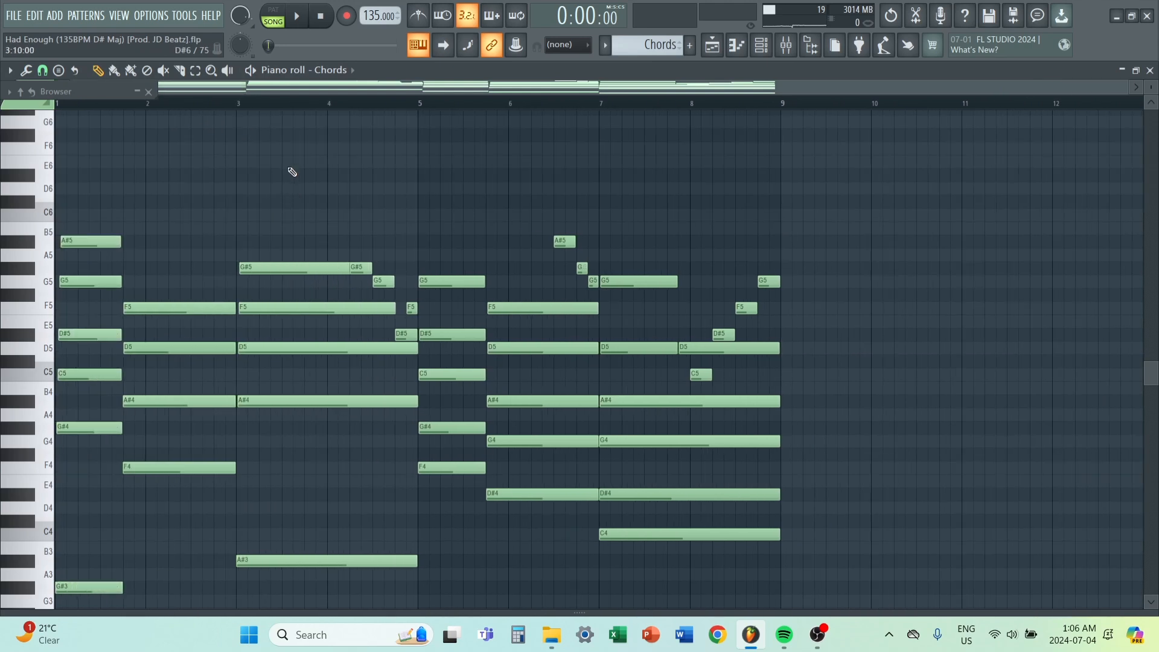
- Play back the Chords pattern in the piano roll to hear the full progression
scroll(296, 184, down, 3)
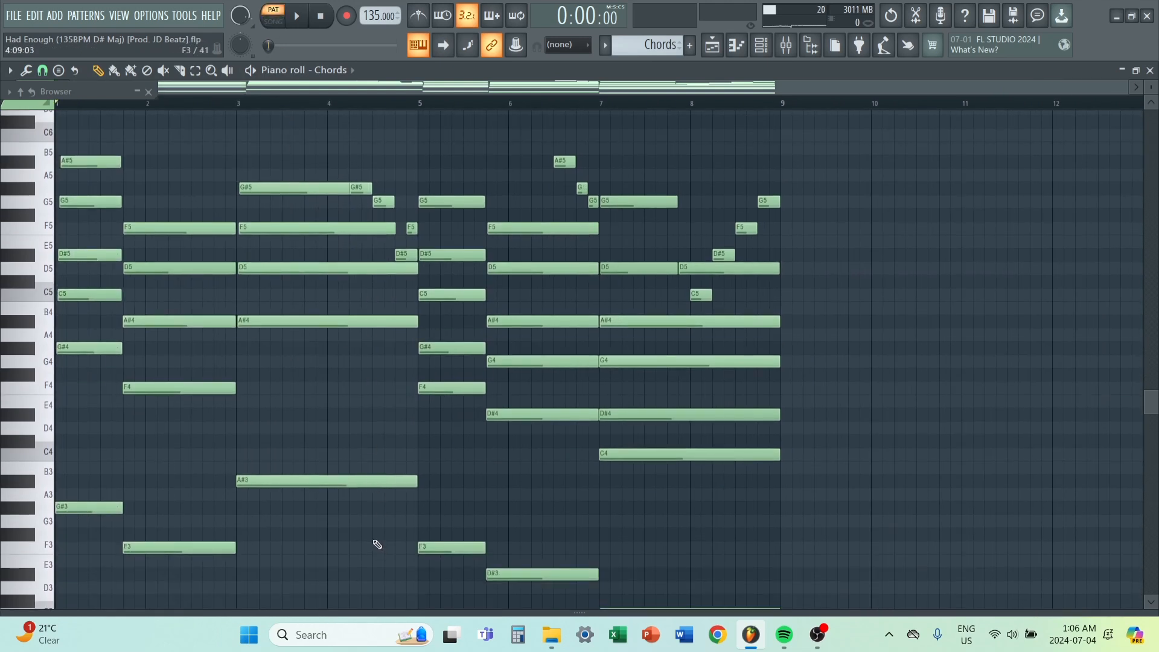
key(space)
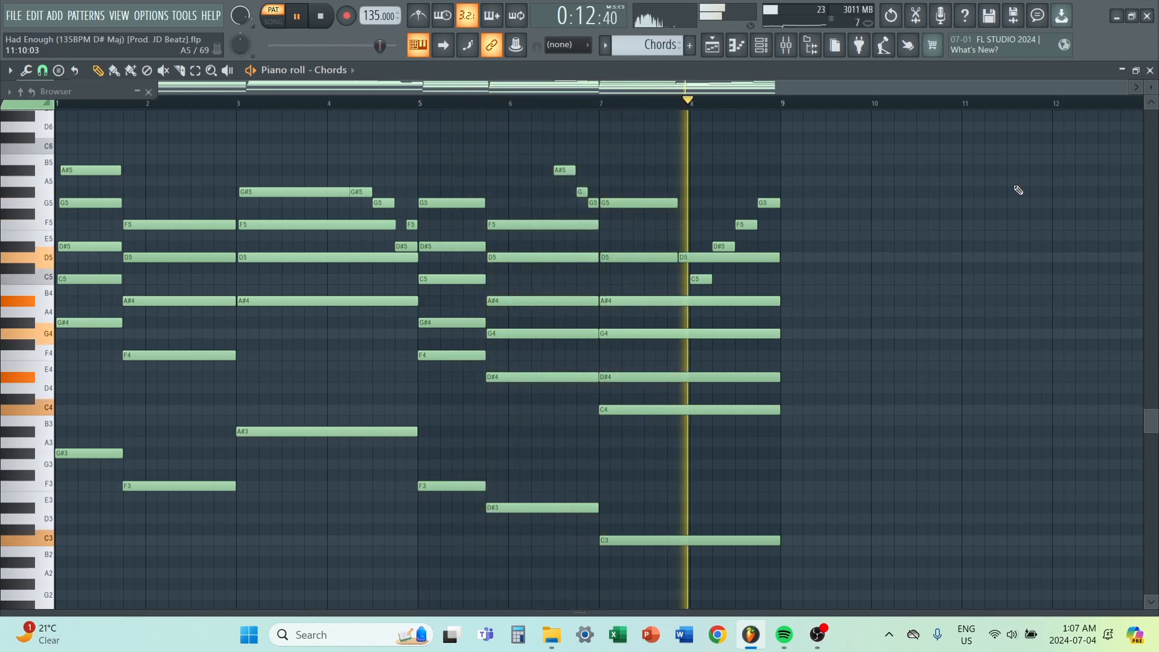
key(space)
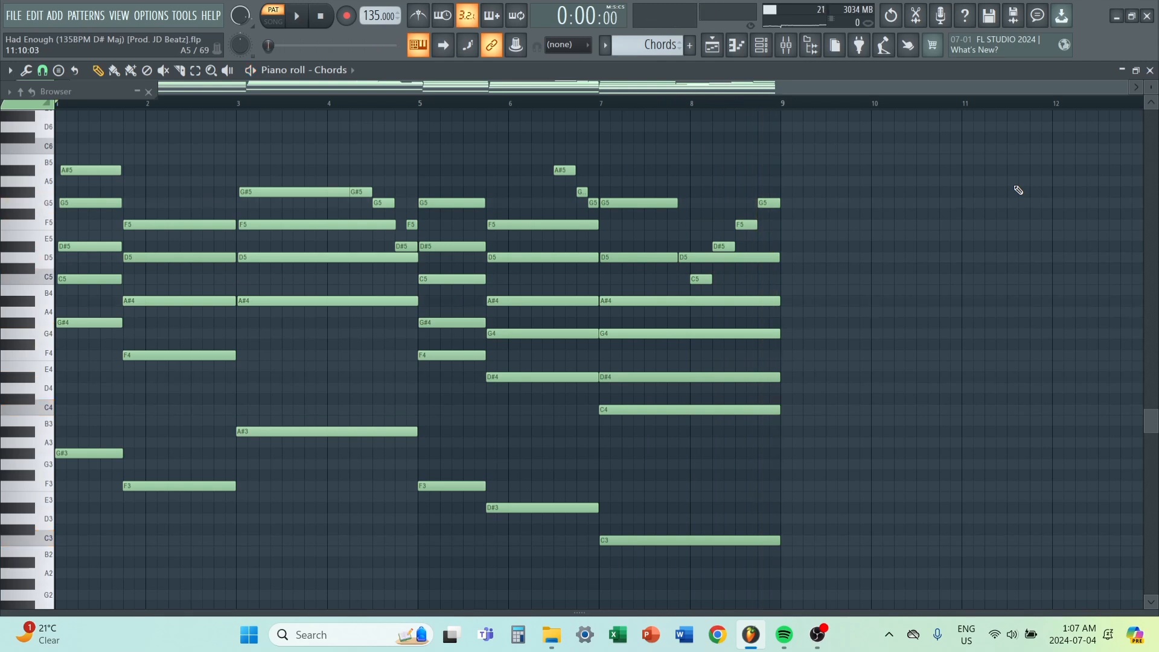
- Select the chord notes spanning the first four bars of the Chords pattern and examine the top melody notes up close
scroll(373, 169, up, 3)
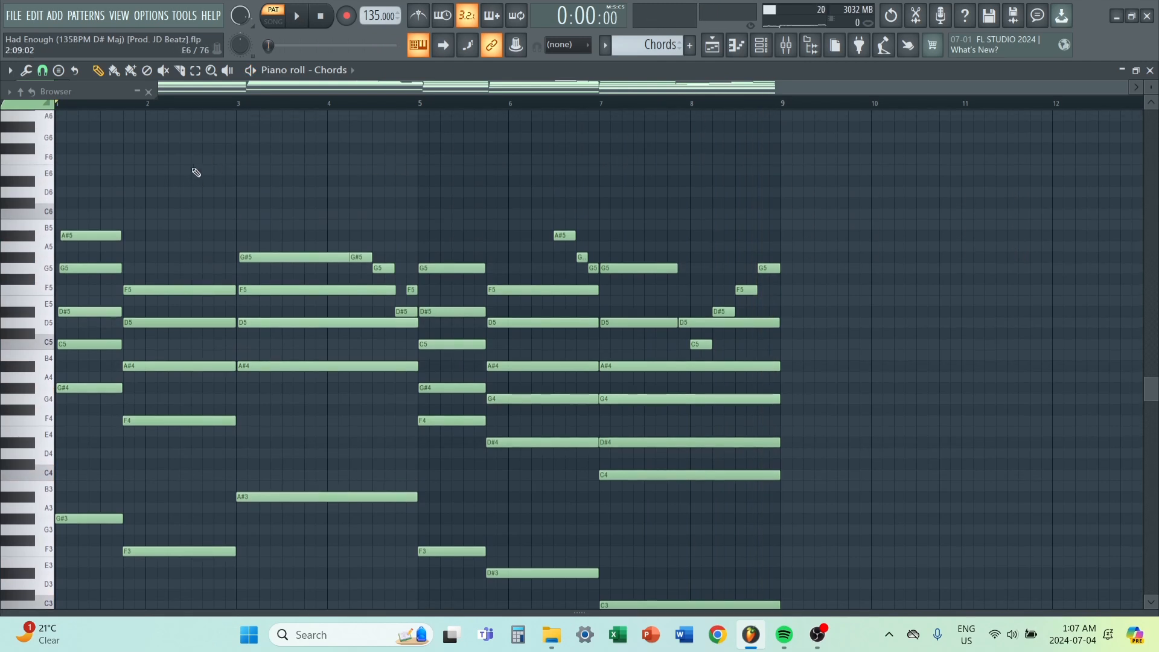
drag(79, 211, 310, 570)
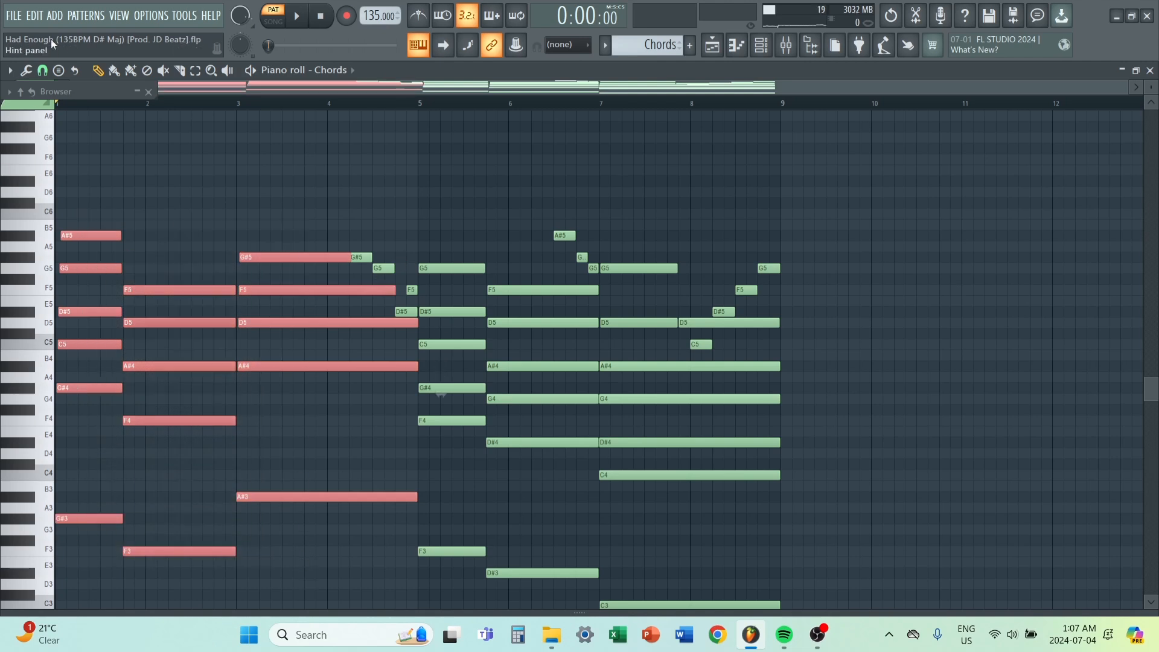
scroll(103, 251, up, 2)
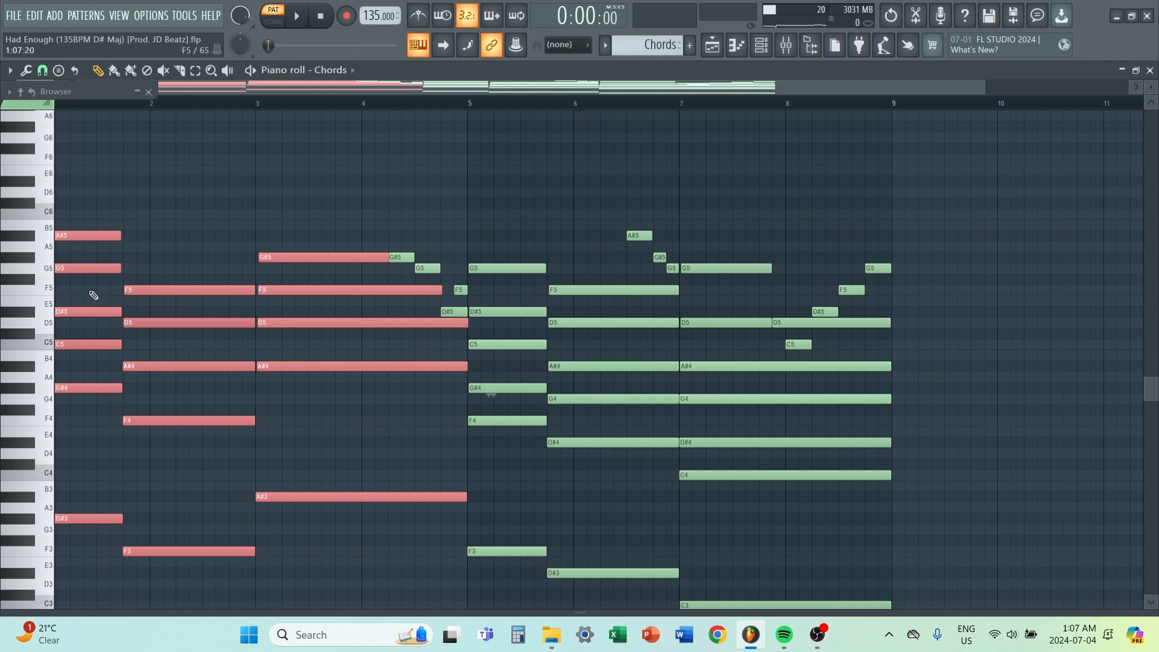
scroll(390, 257, up, 3)
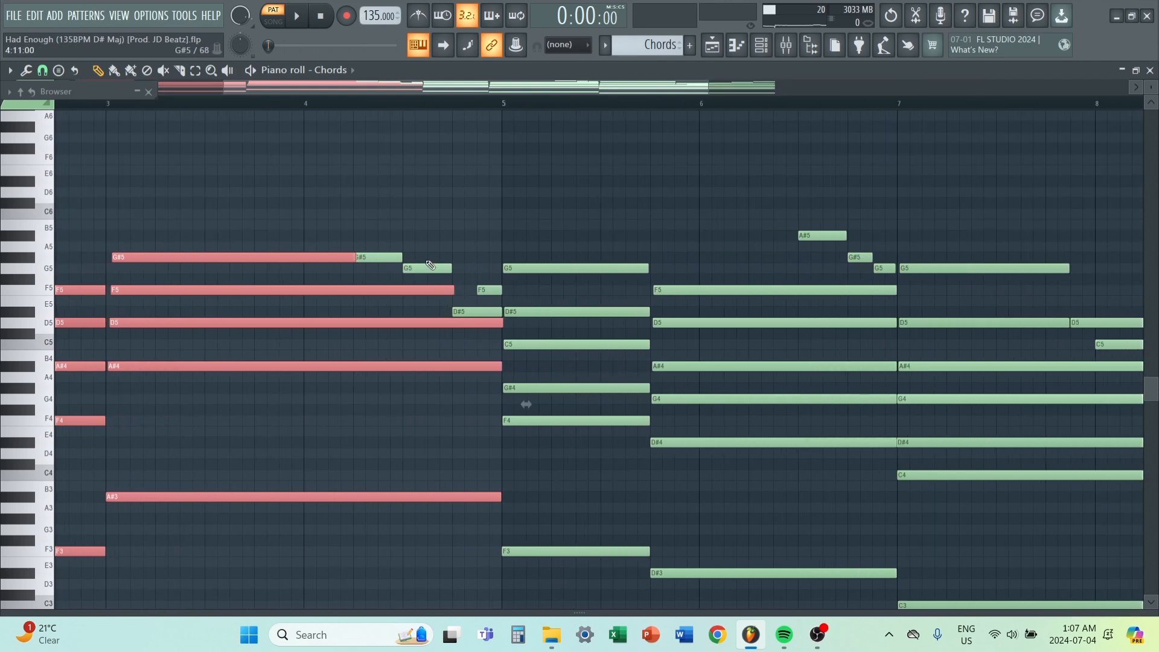
scroll(483, 303, down, 4)
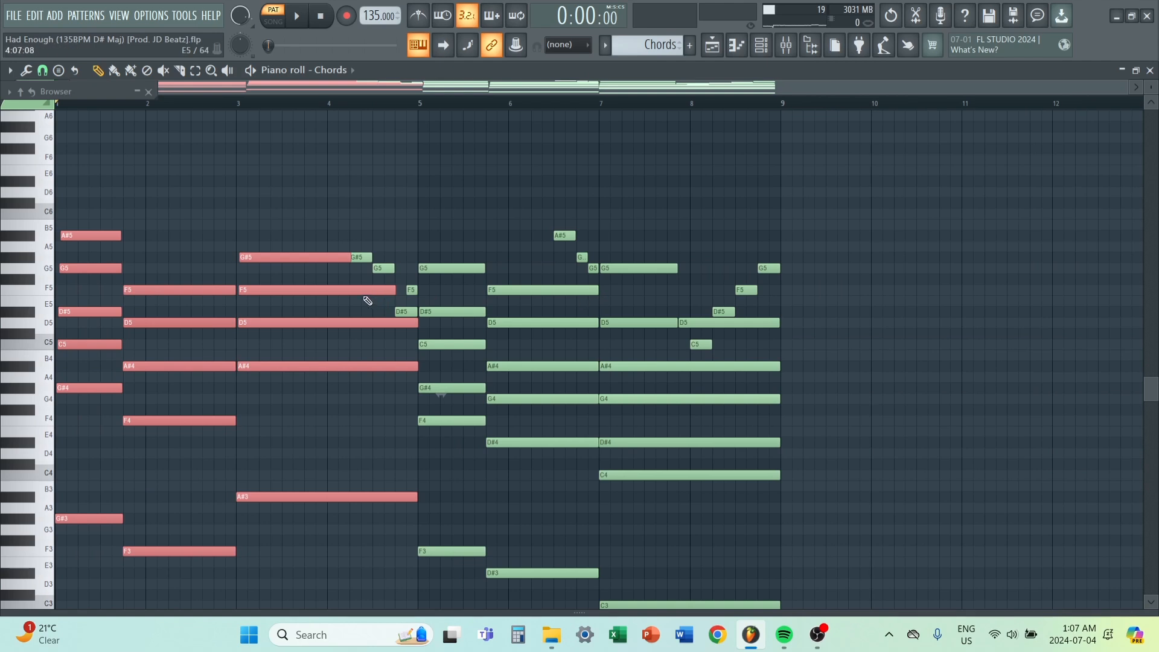
drag(367, 298, 732, 300)
scroll(547, 319, up, 2)
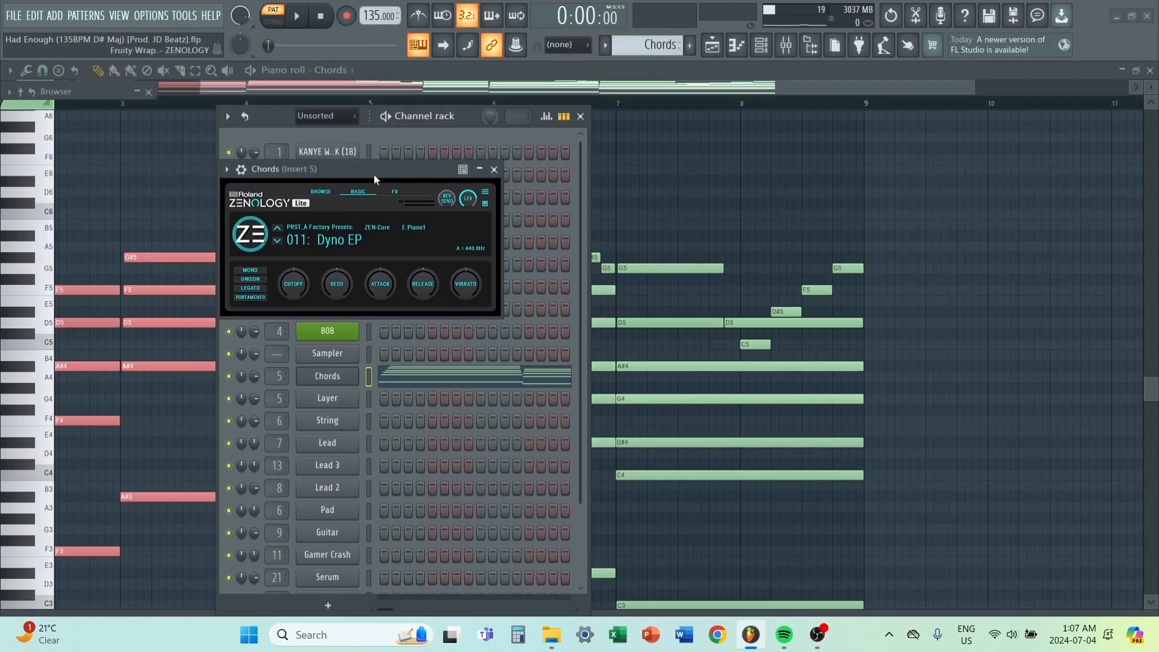
- Review the Chords channel's ZENOLOGY preset and the Fruity Parametric EQ 2 and Fruity Reeverb 2 effects on mixer Insert 5
drag(374, 175, 476, 149)
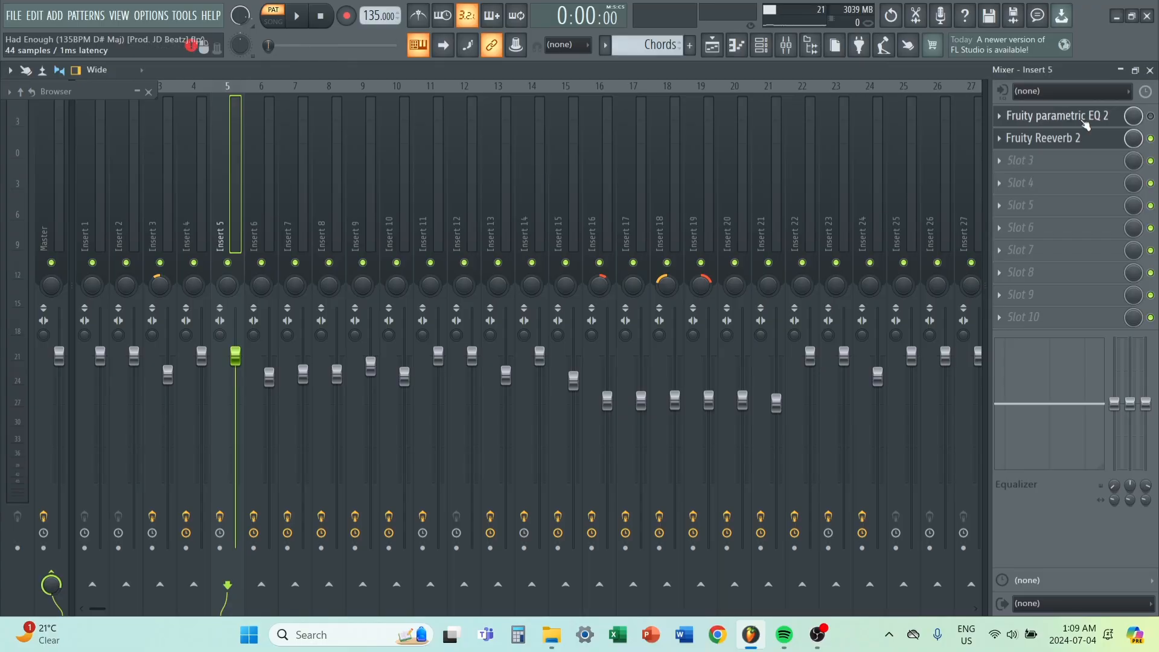
click(1057, 115)
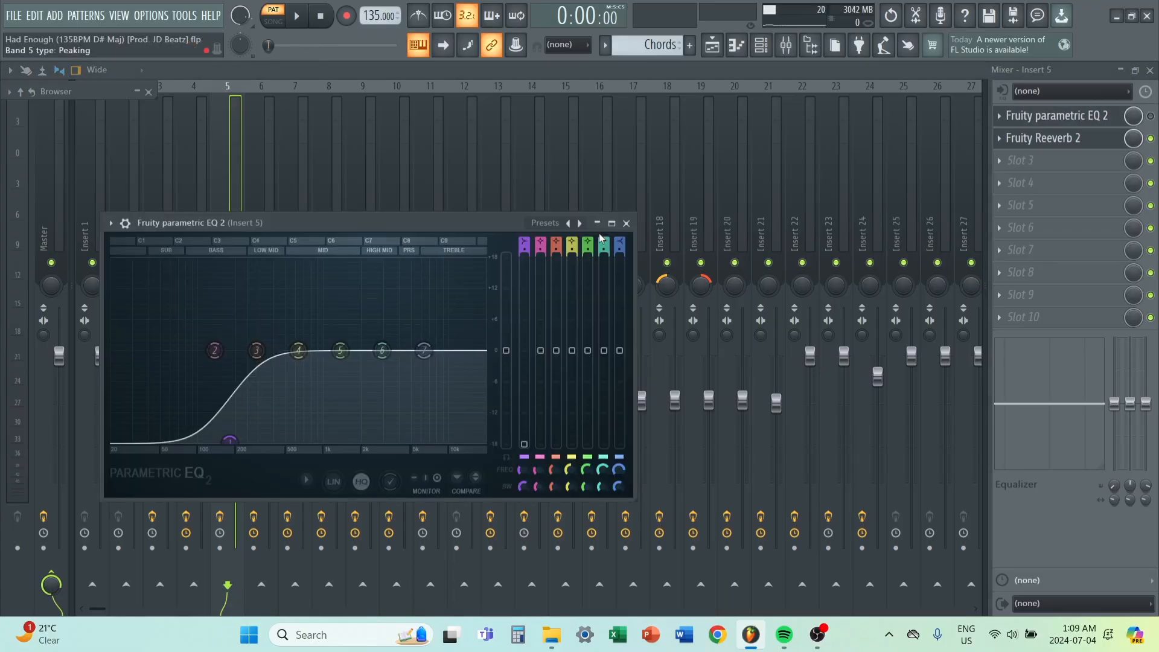
click(626, 222)
click(1087, 138)
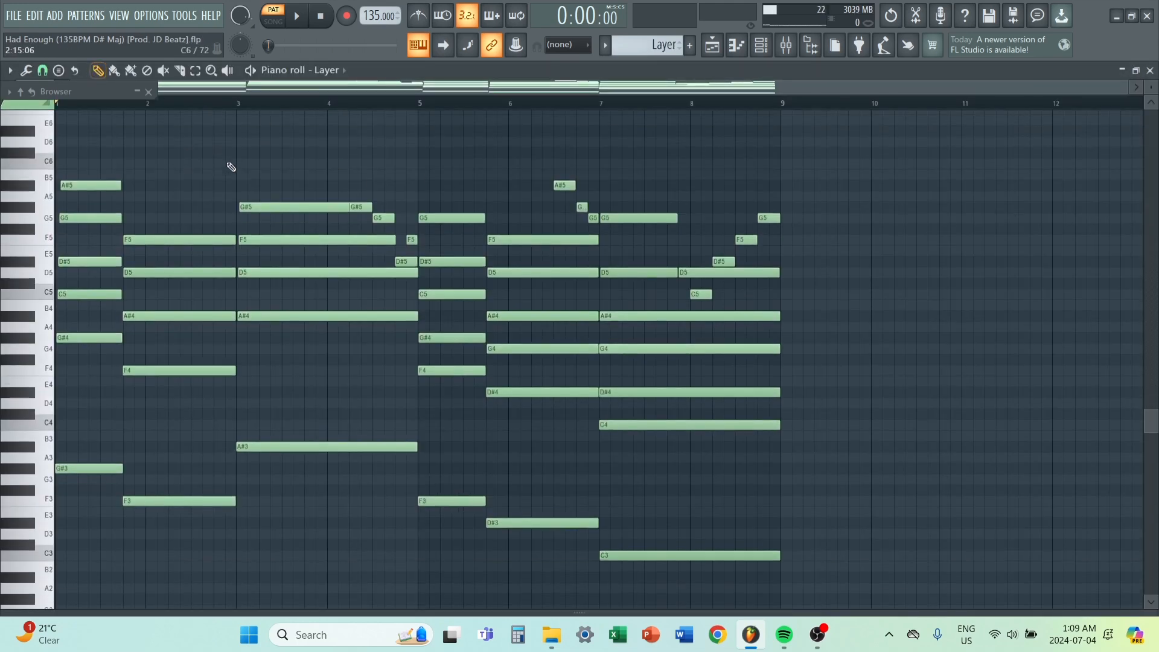
- Play back the Layer pattern in the piano roll
scroll(232, 163, down, 2)
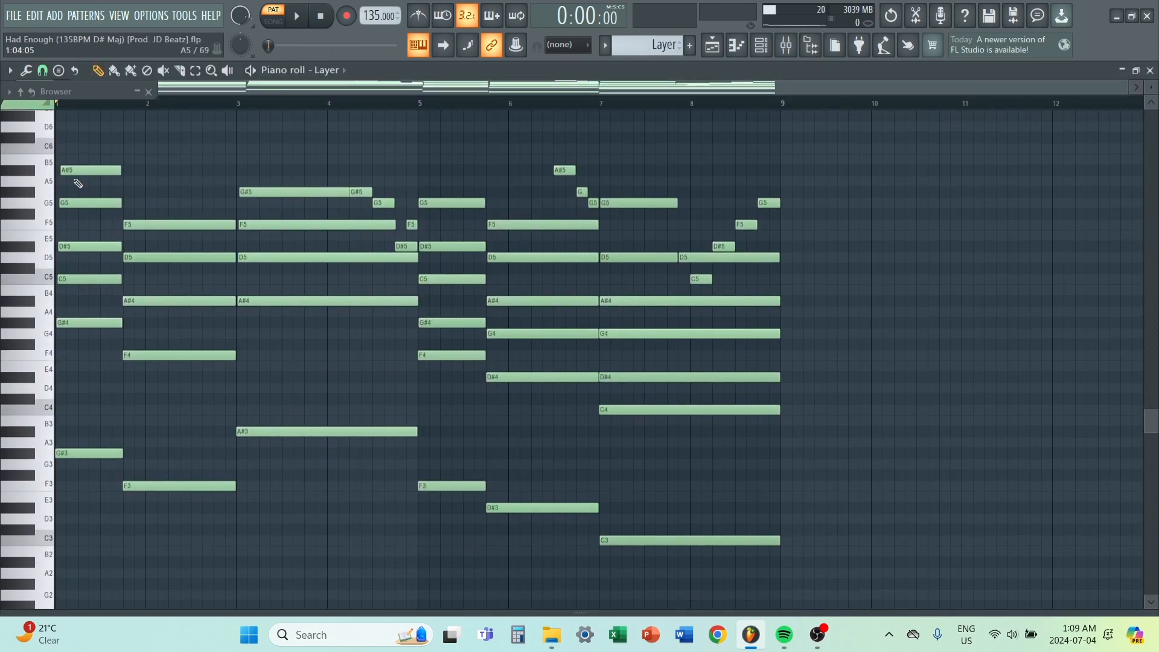
key(space)
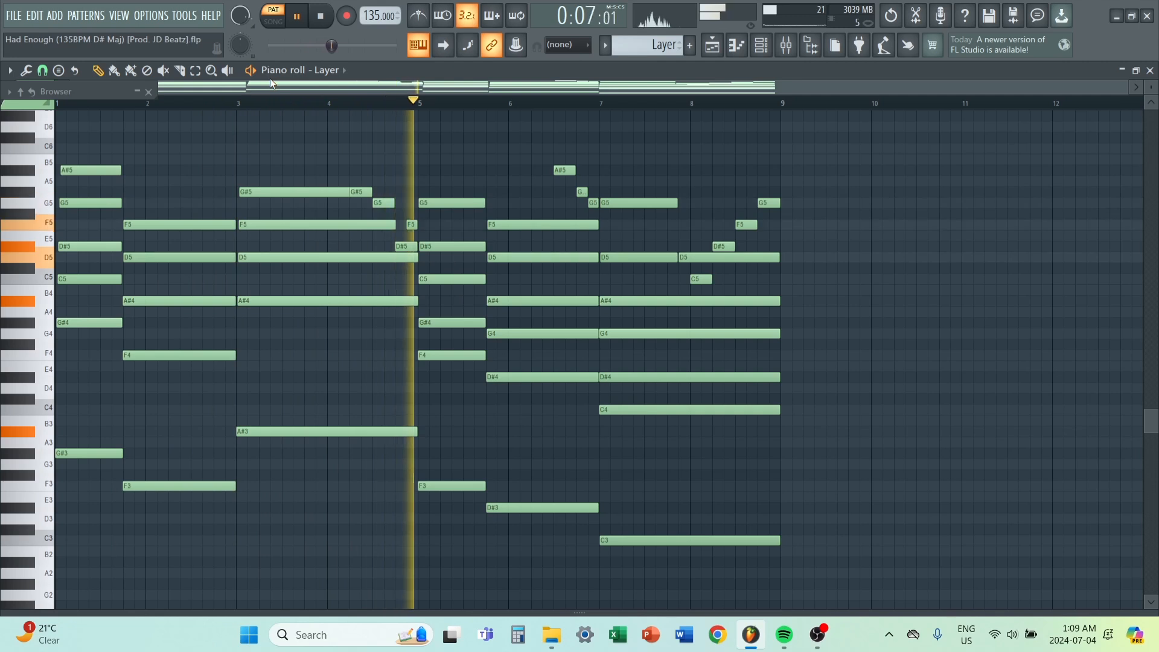
key(space)
- Review the Layer channel's Purity instrument preset and the Fruity Parametric EQ 2 on mixer Insert 5
click(765, 48)
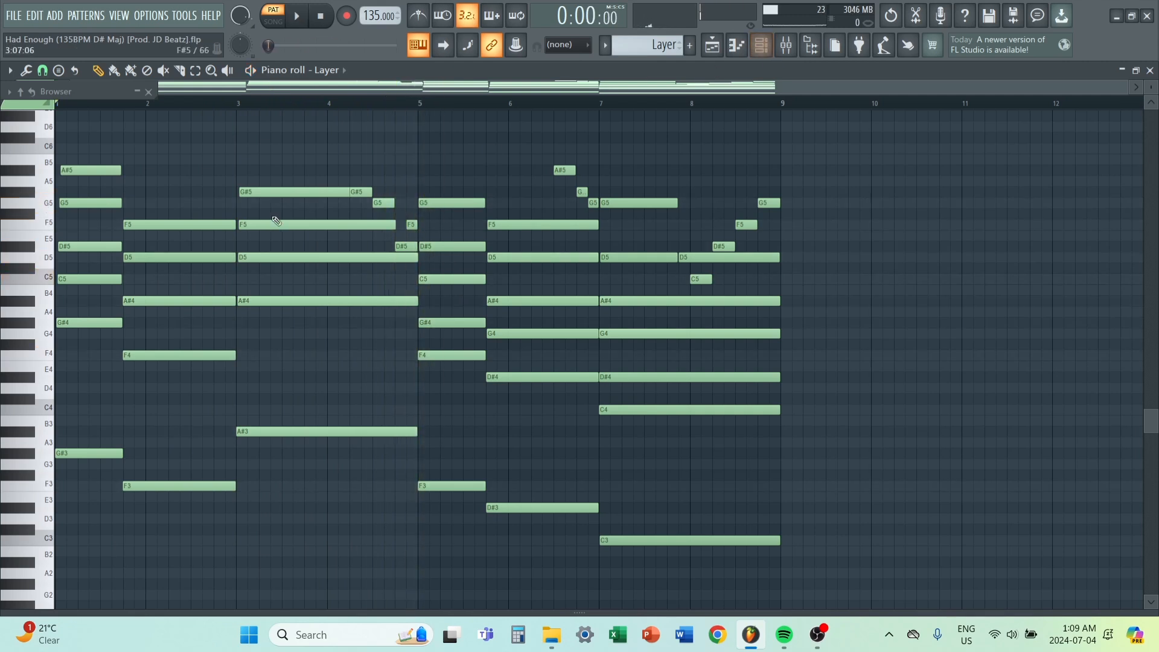
click(761, 46)
click(319, 405)
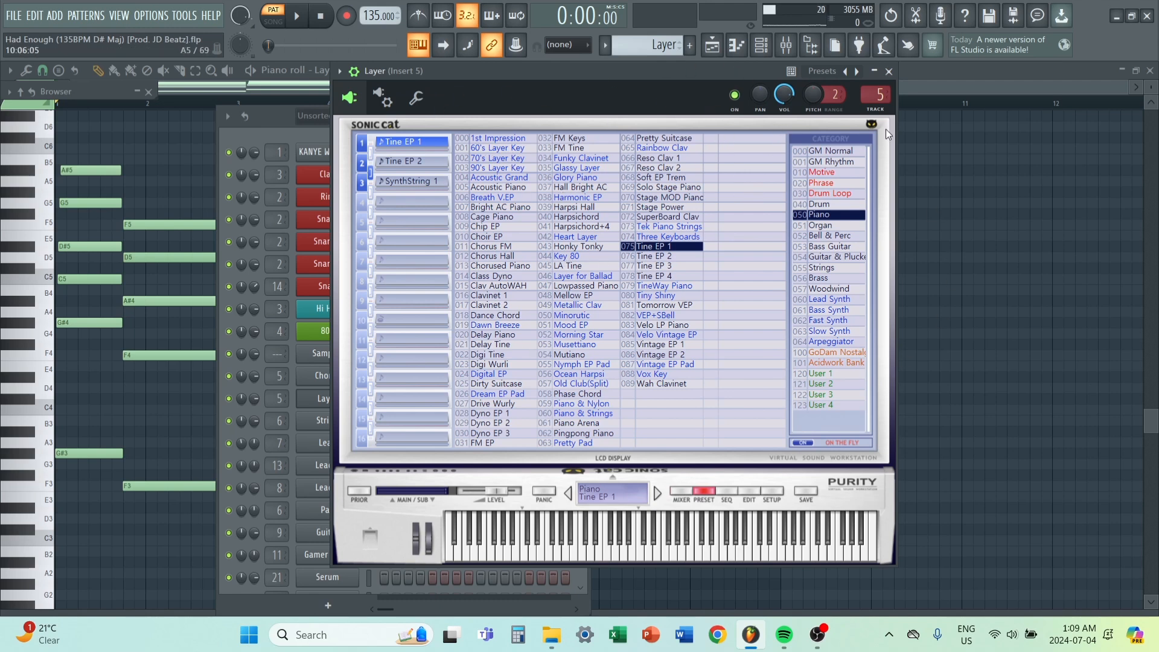
click(889, 72)
key(F9)
click(1058, 122)
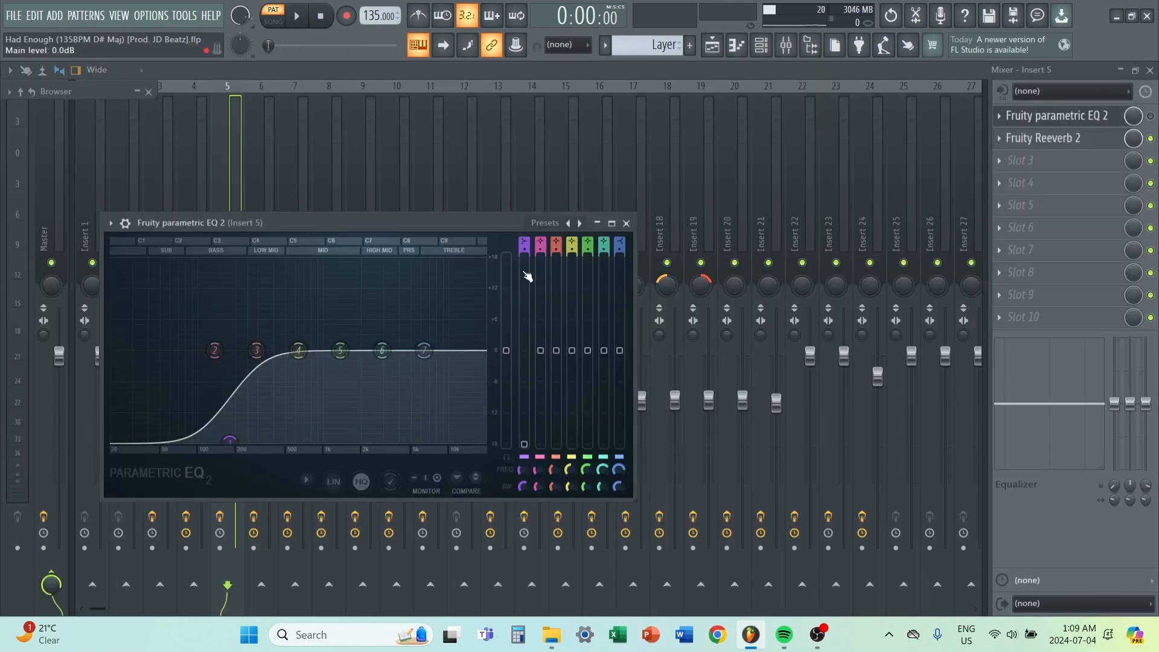
click(627, 224)
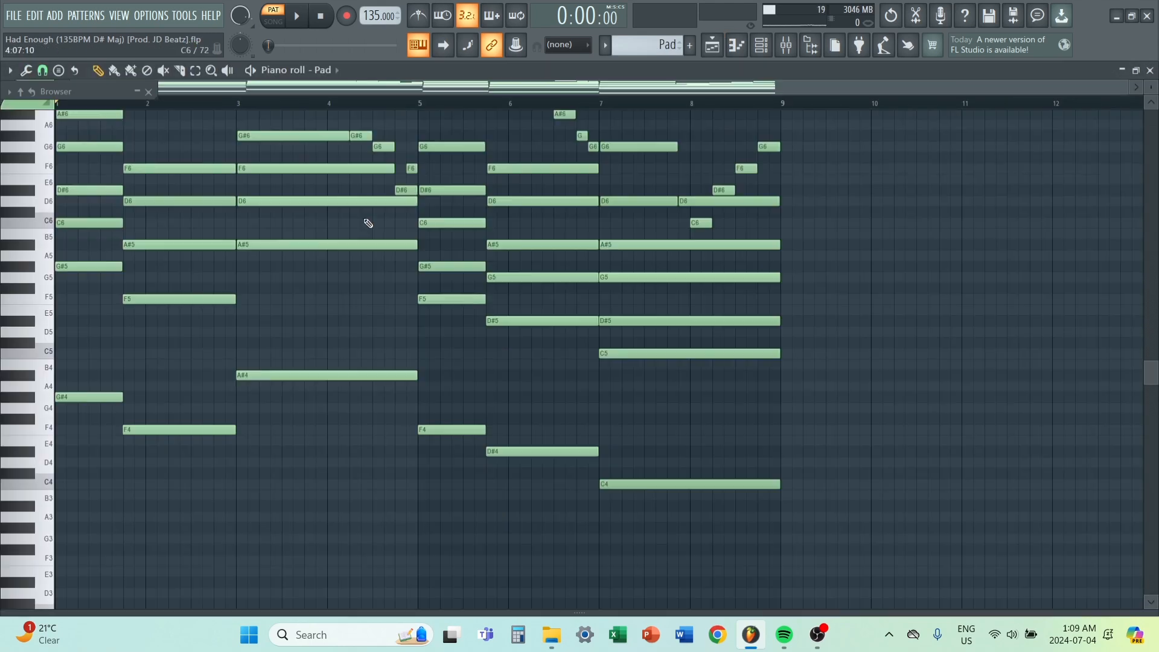
- Play back the Pad pattern in the piano roll twice
scroll(366, 221, up, 1)
scroll(367, 224, up, 1)
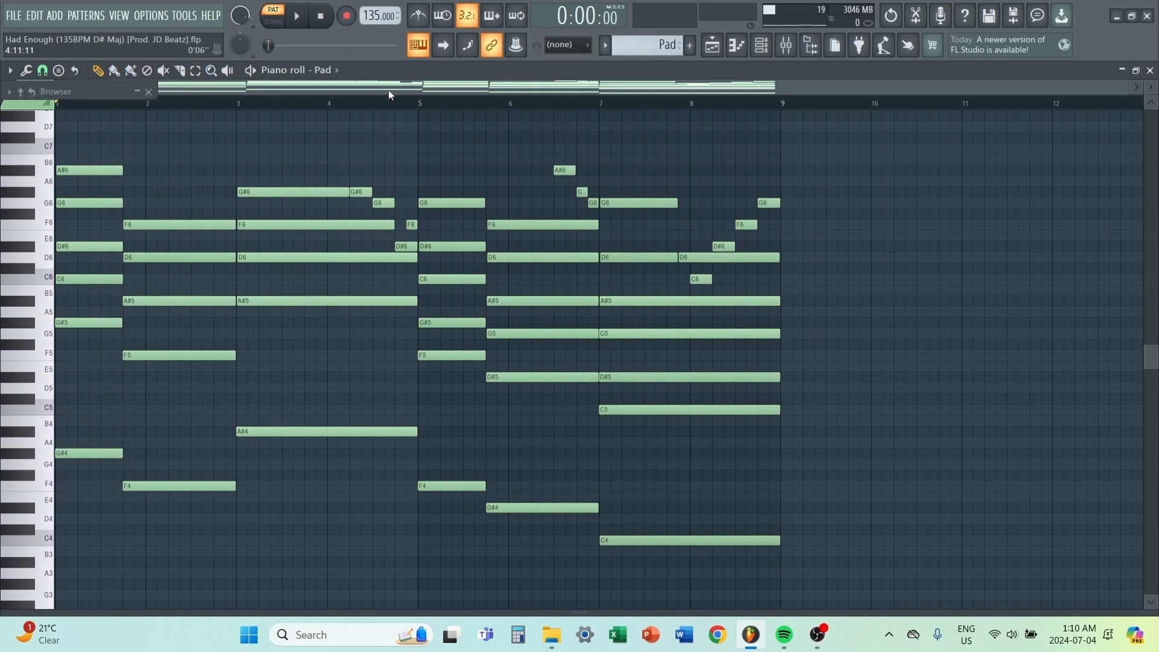
key(space)
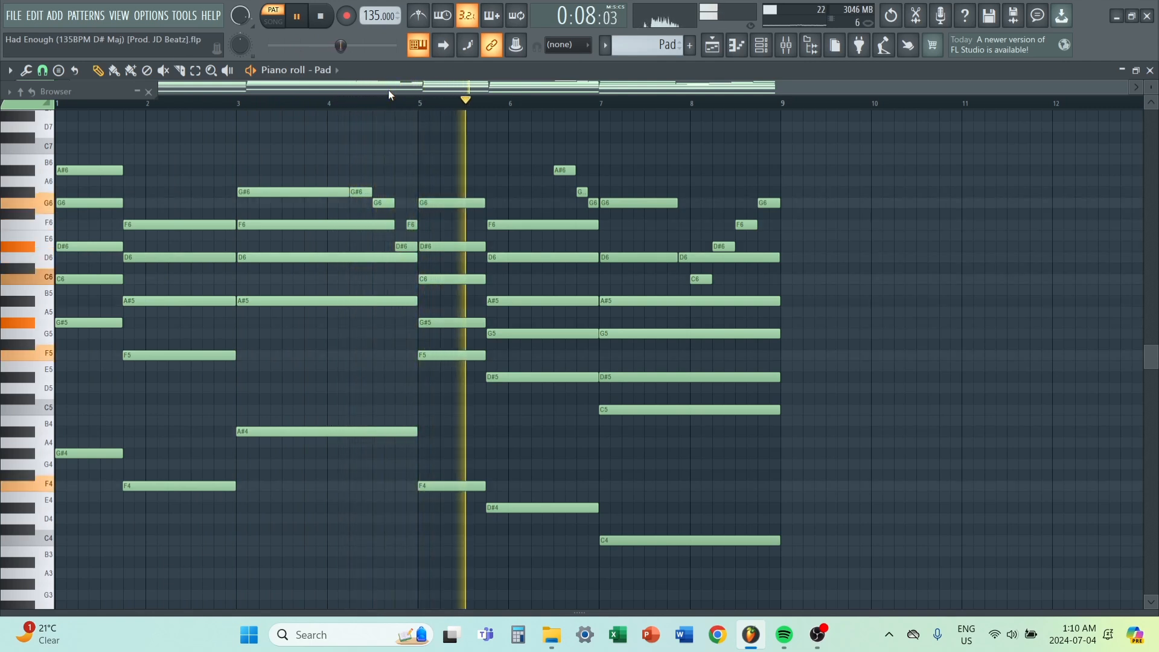
key(space)
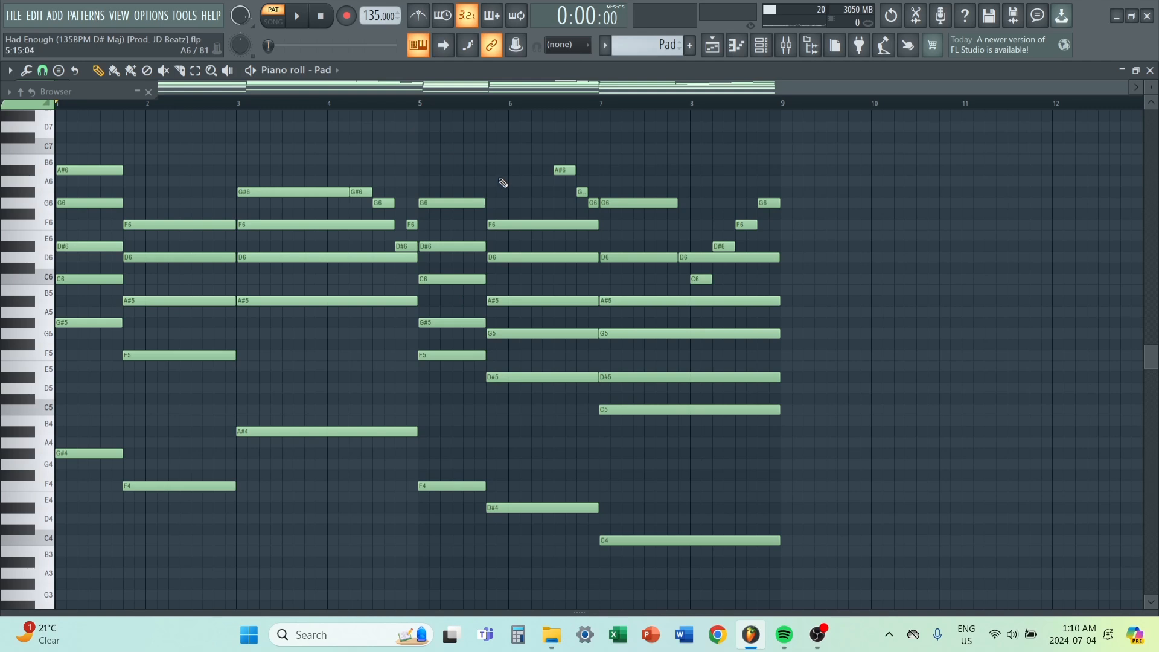
key(space)
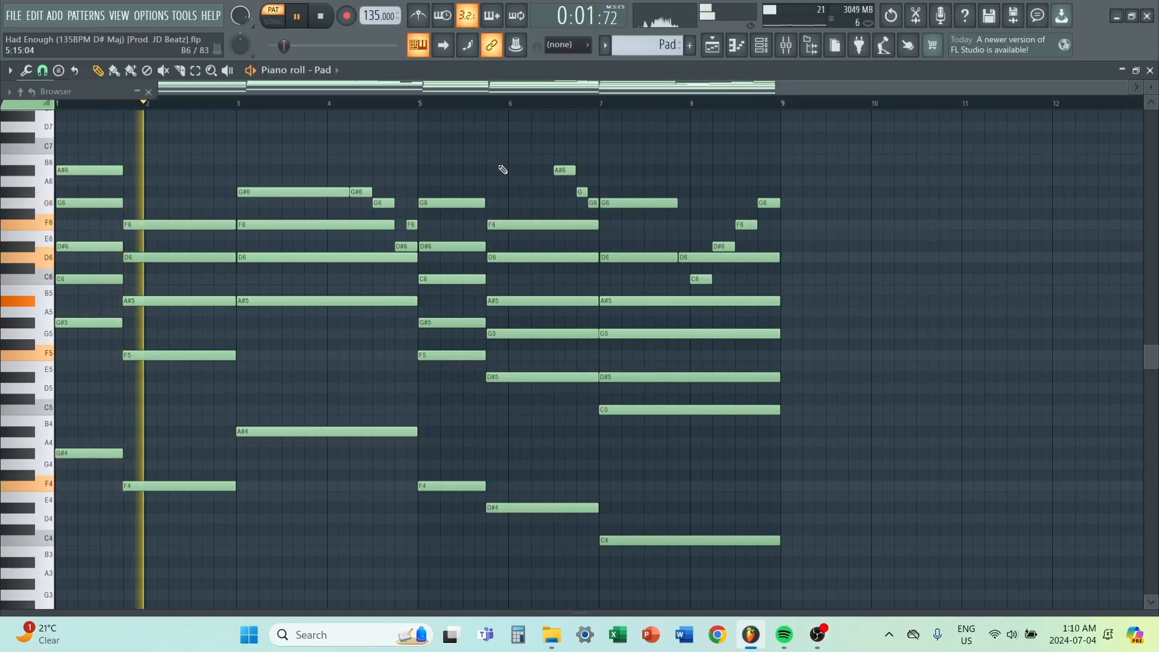
key(space)
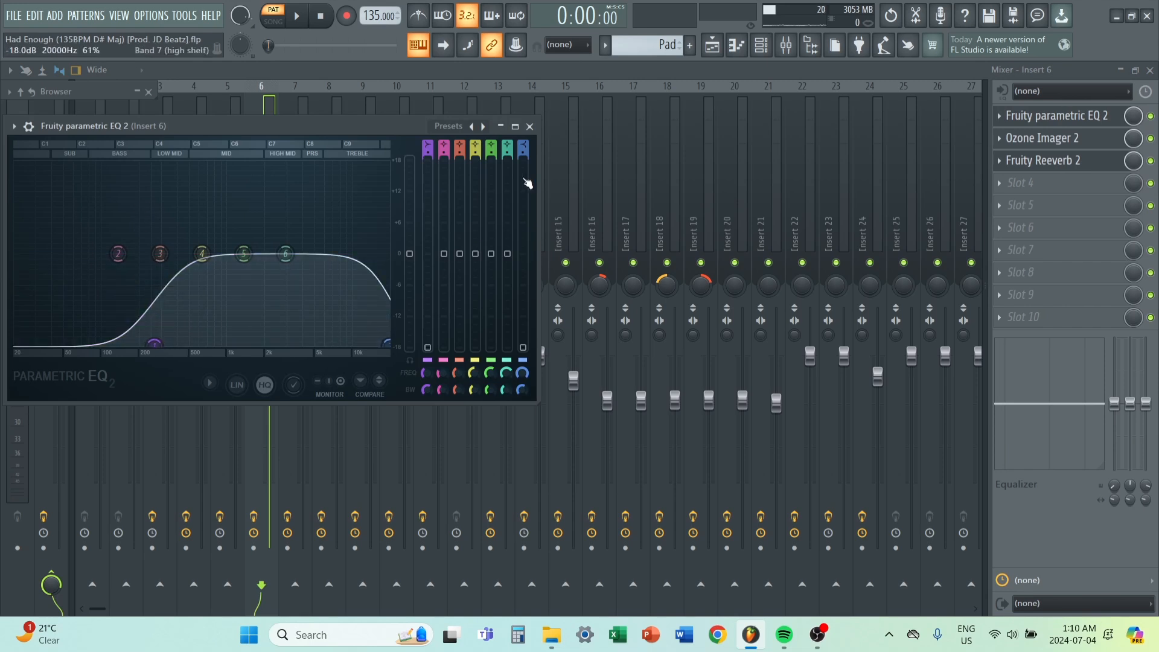
- Inspect the Pad's effects on mixer Insert 6, including Ozone Imager 2 and Fruity Reeverb 2
click(529, 125)
click(1021, 138)
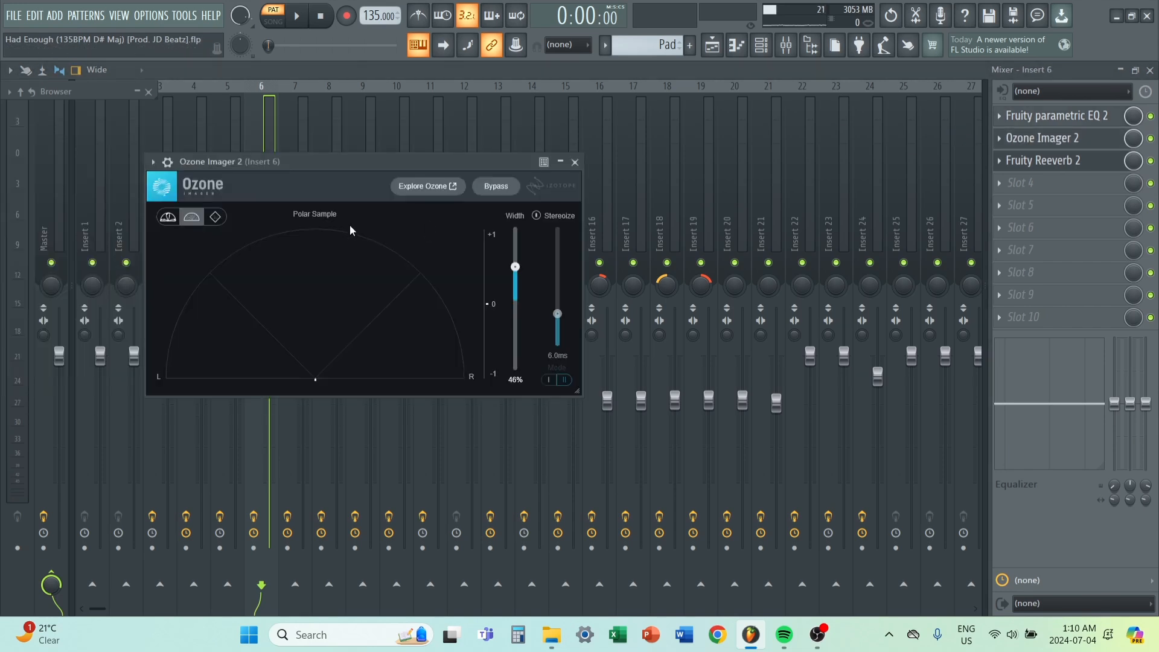
click(577, 161)
click(1033, 160)
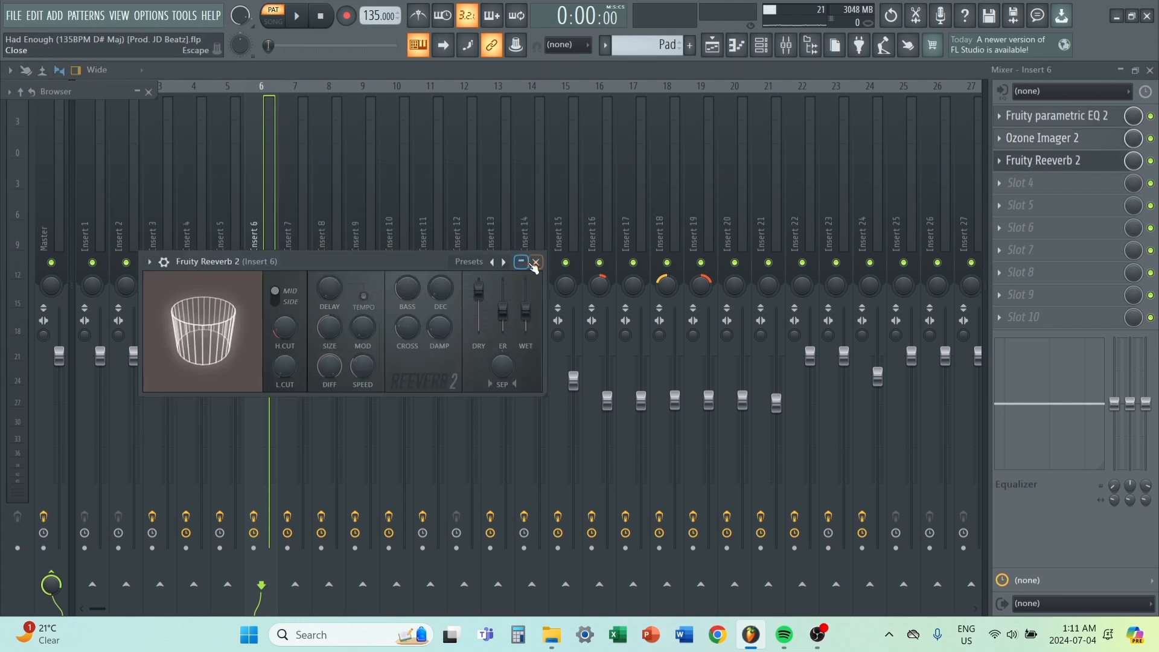
click(536, 262)
click(1043, 137)
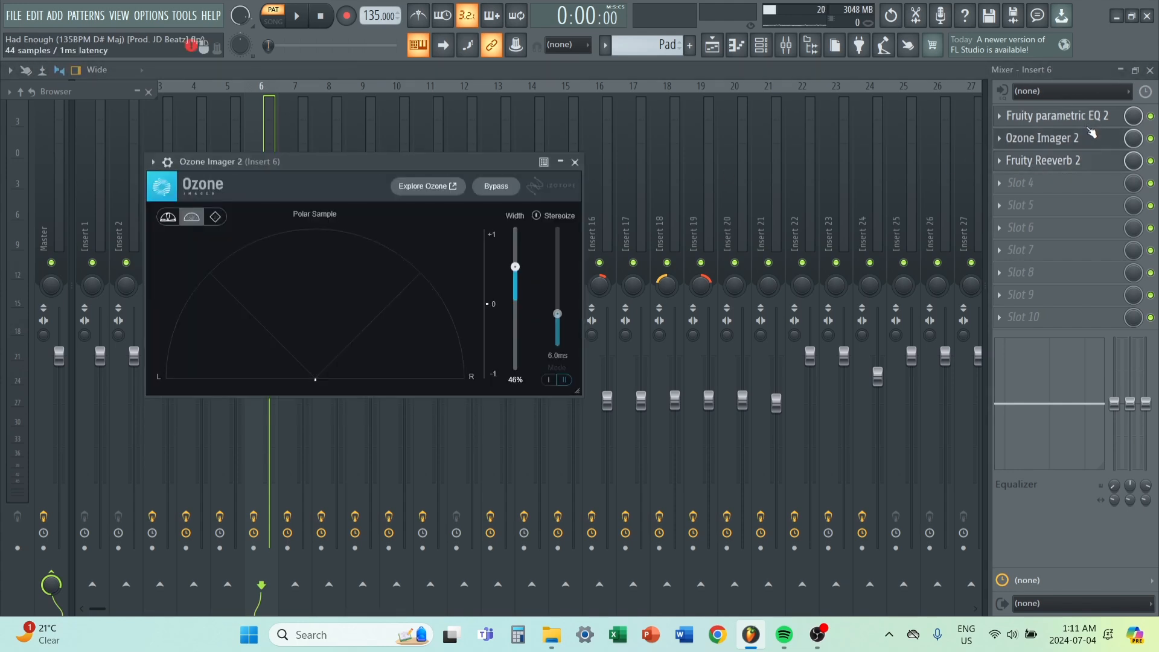
- Play back the String pattern in the piano roll and review the Fruity Parametric EQ 2 on mixer Insert 6
key(F7)
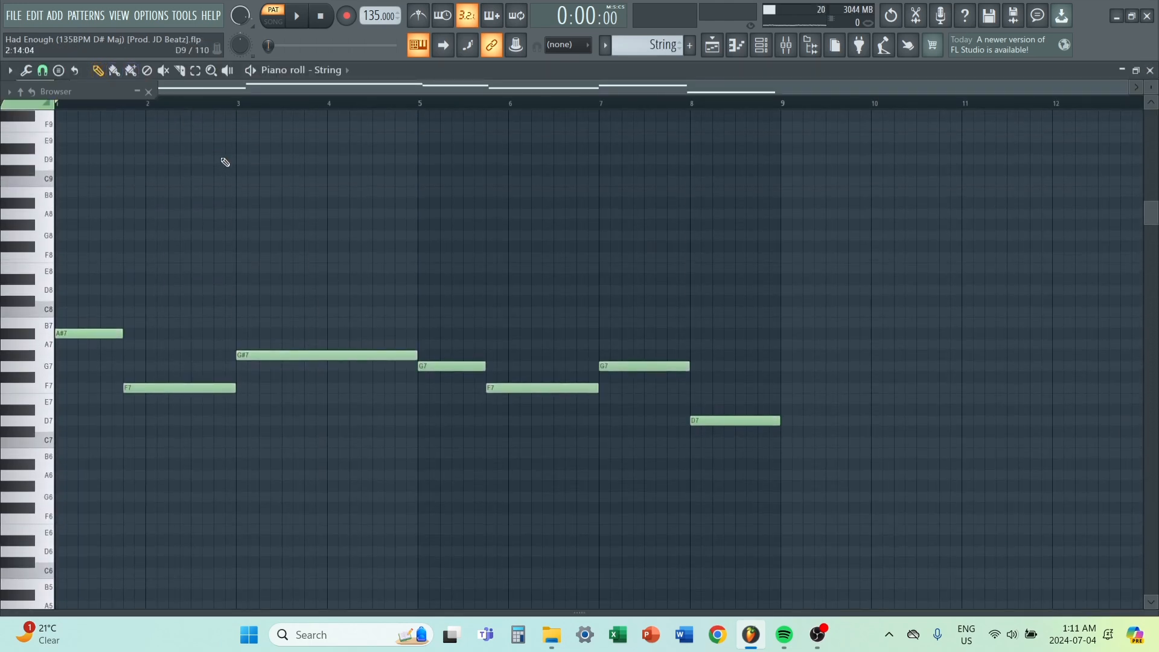
scroll(225, 163, down, 1)
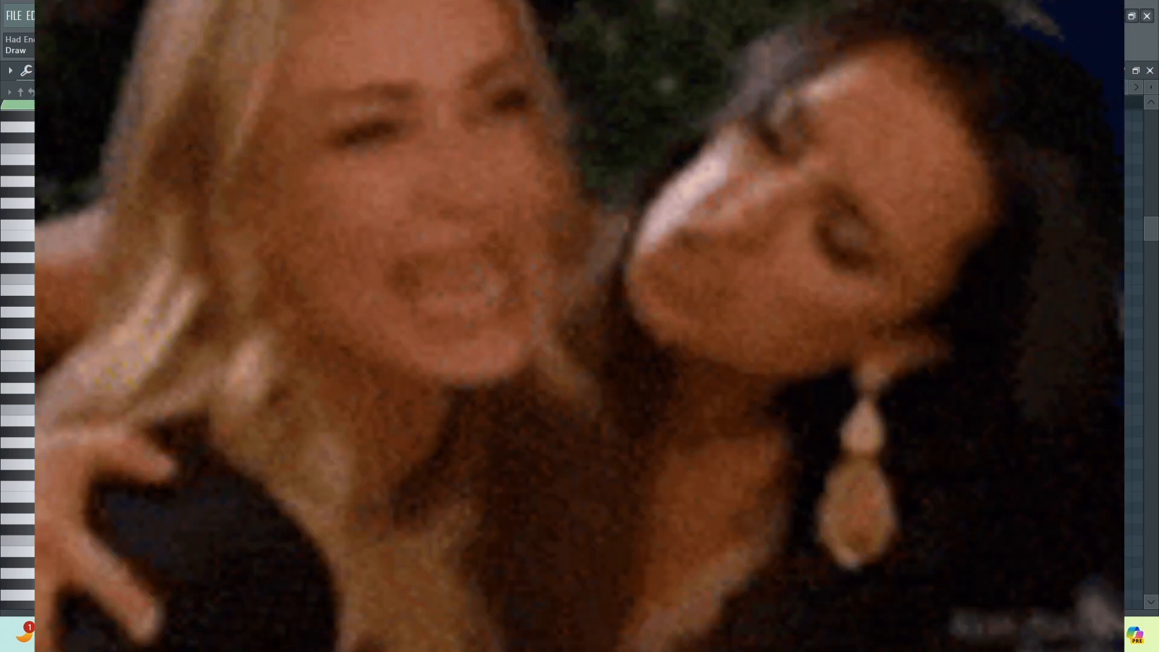
key(space)
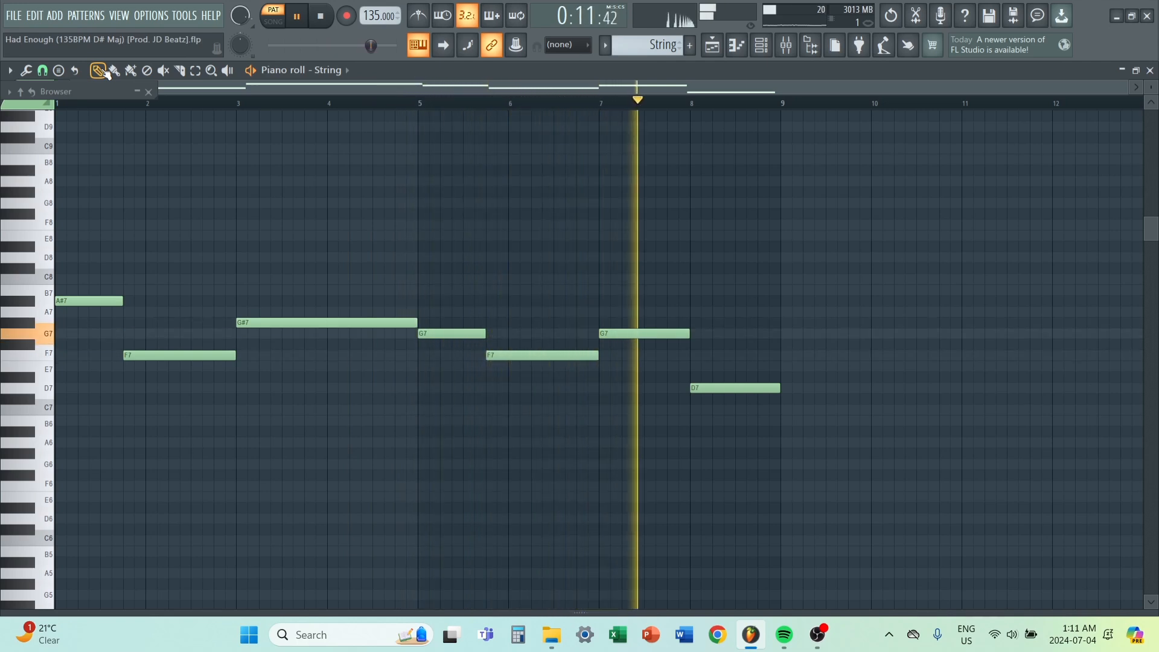
key(space)
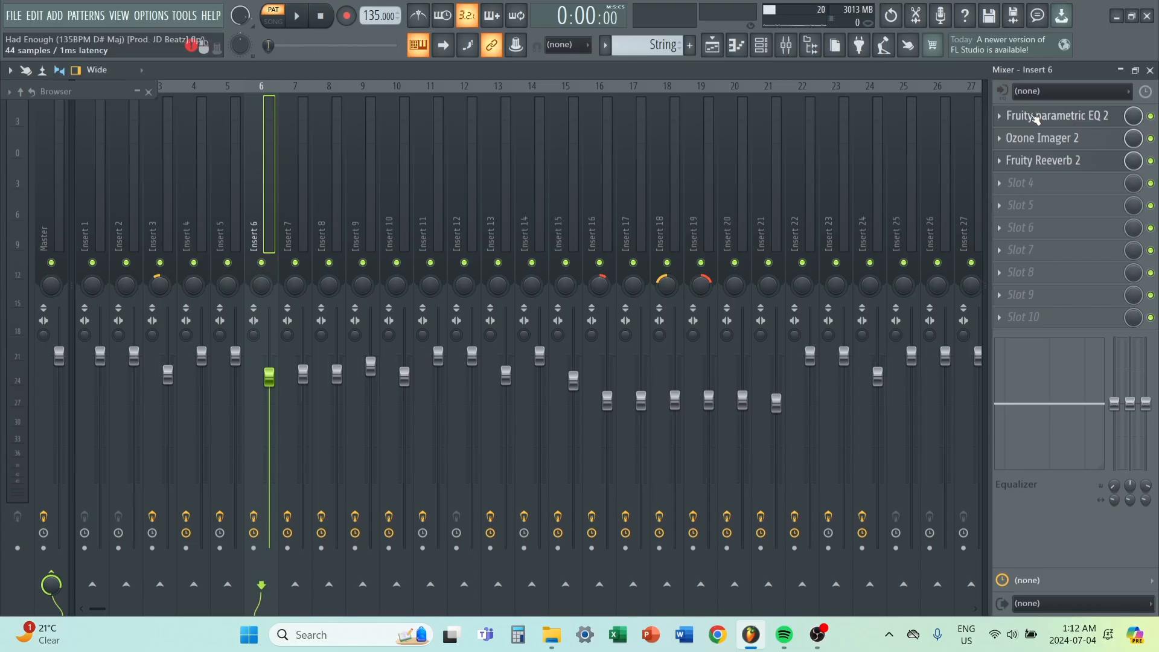
click(1032, 116)
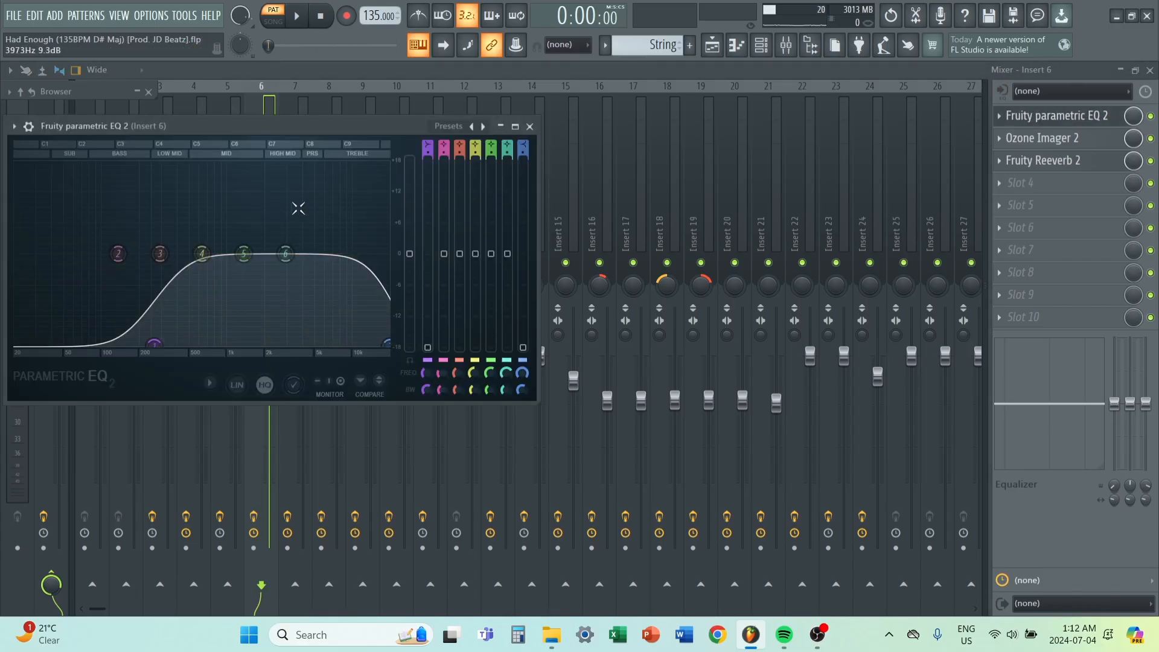
click(530, 126)
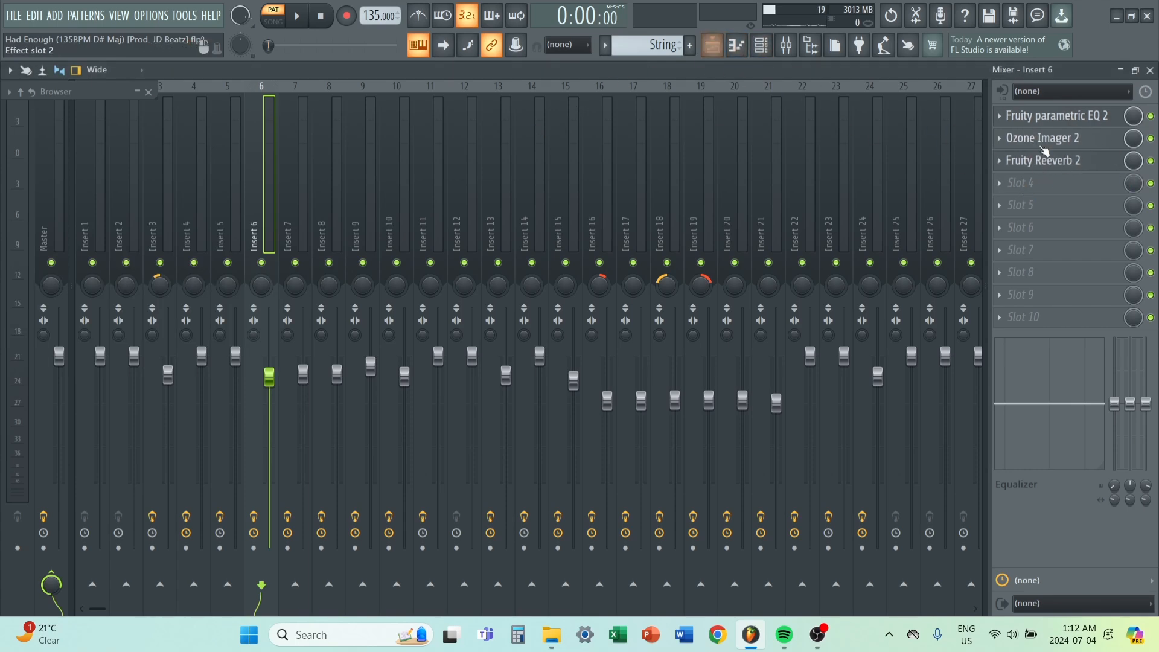
- Open the Lead pattern in the piano roll and play it back
click(713, 46)
click(308, 179)
scroll(291, 257, up, 3)
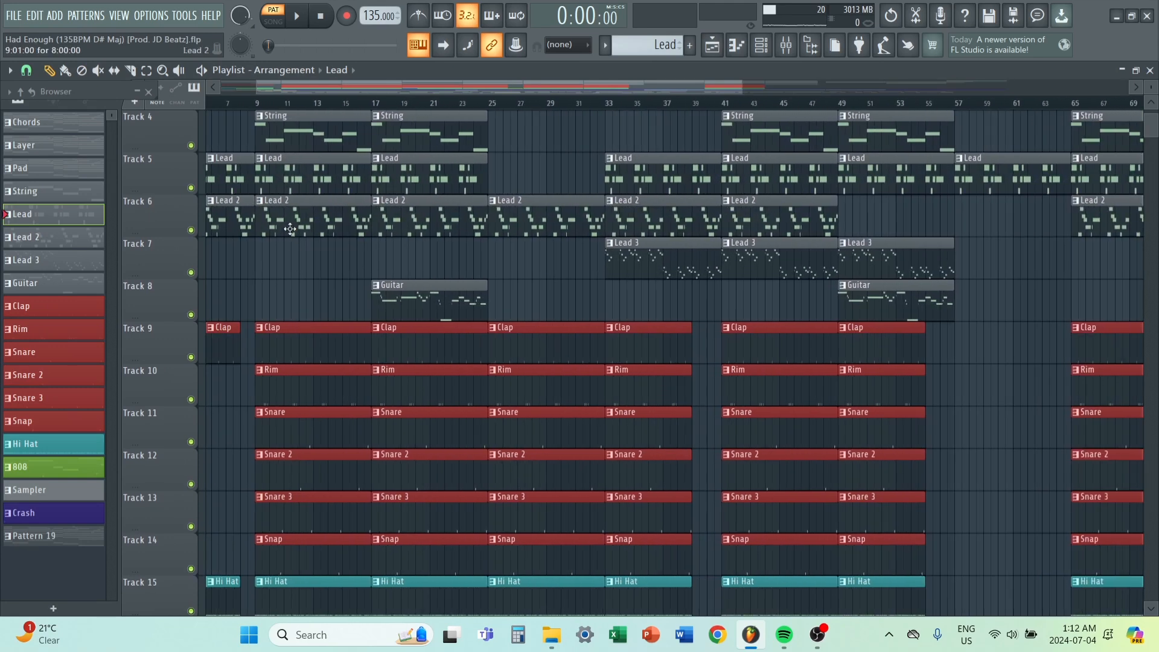
scroll(291, 228, up, 1)
double_click(301, 228)
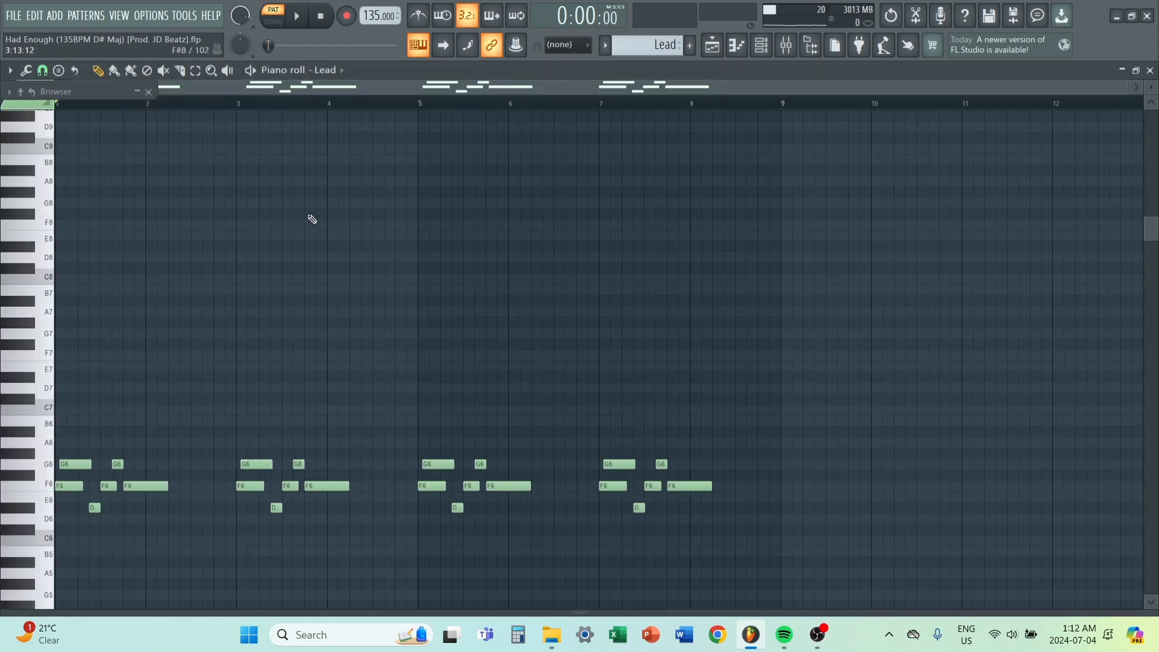
key(space)
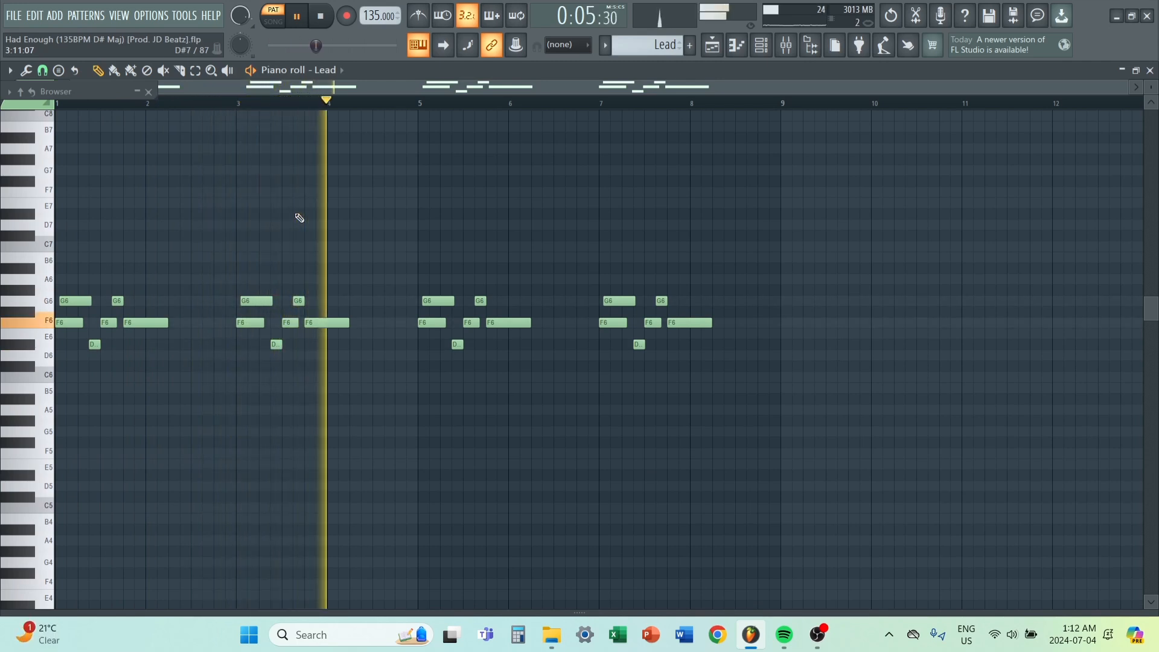
key(space)
- Select the notes of the Lead pattern's first phrase to examine how the melody is built
drag(97, 360, 56, 290)
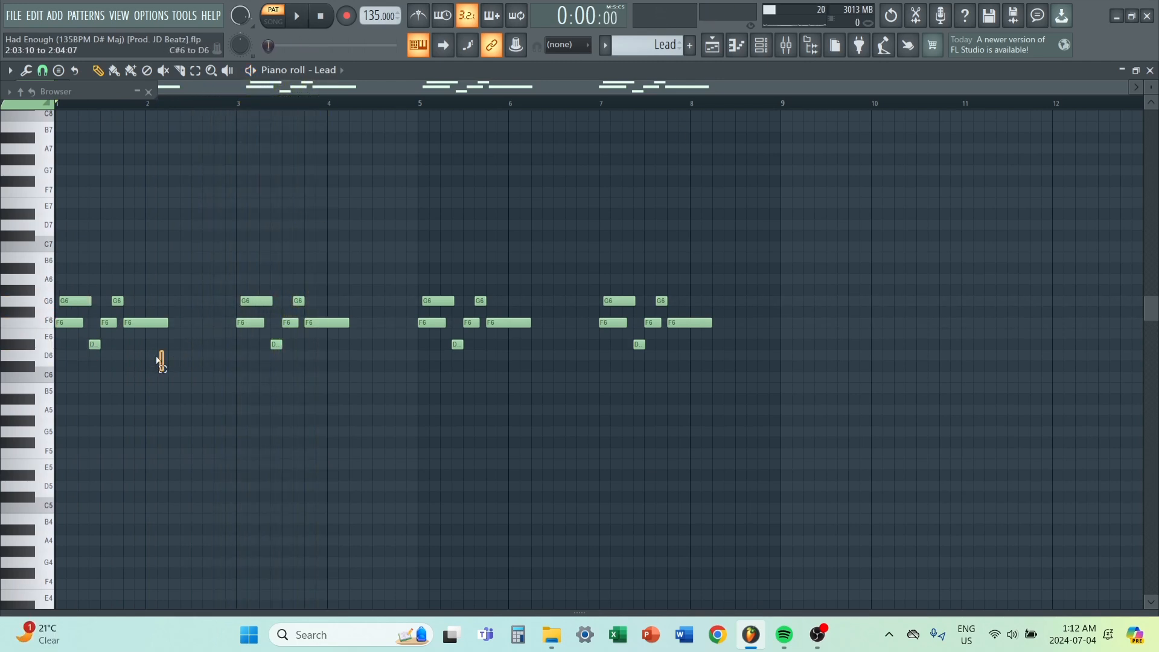
drag(162, 362, 49, 280)
scroll(3, 204, up, 4)
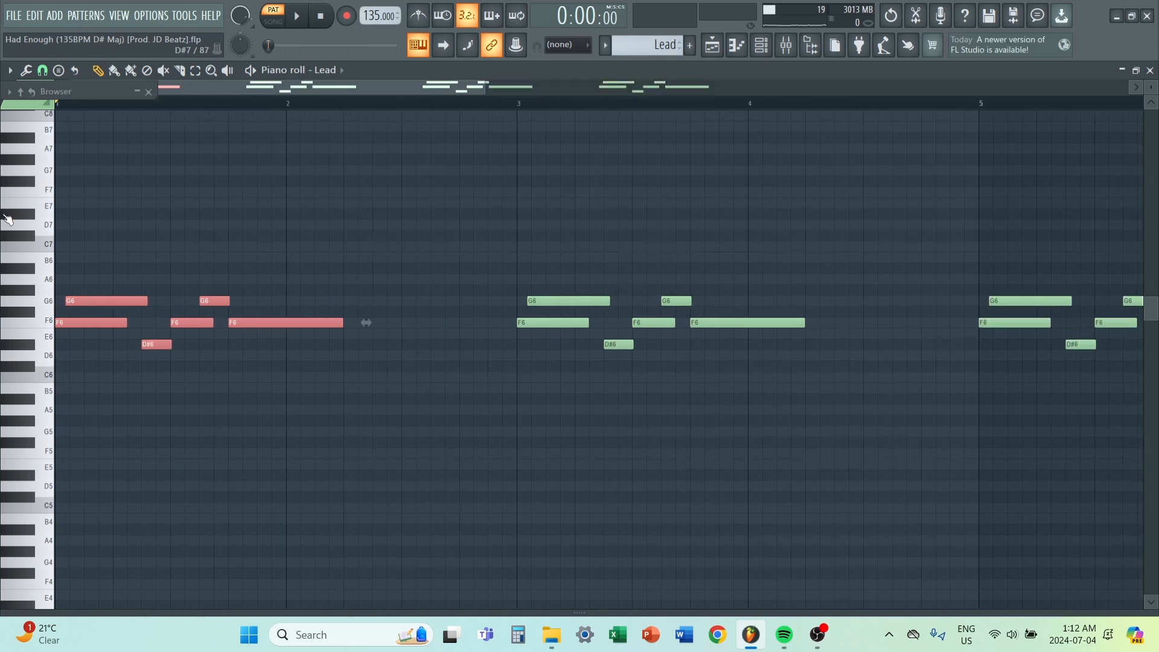
scroll(305, 385, down, 4)
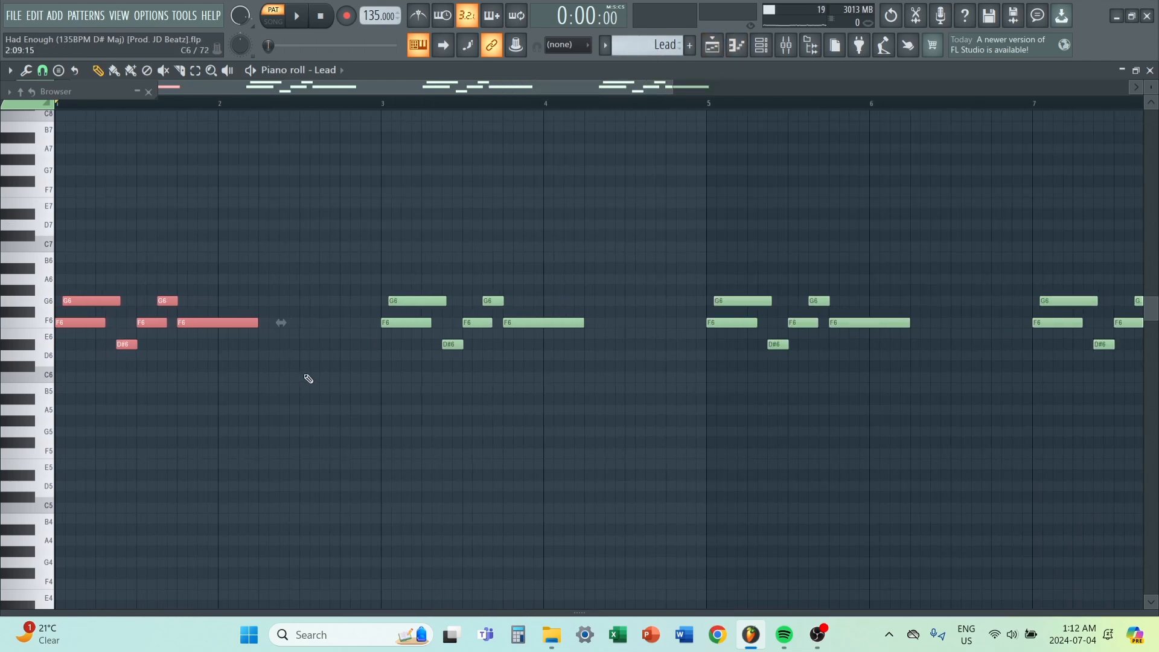
- Check the Lead clips in the playlist and review the Lead channel's Purity preset
click(712, 45)
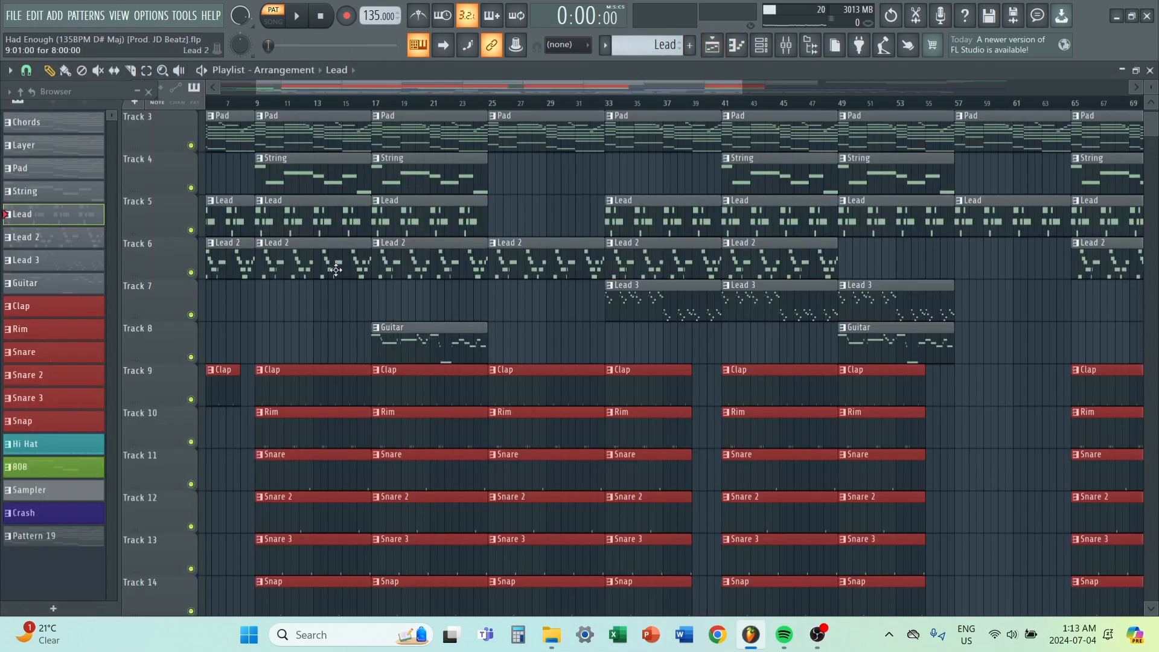
double_click(311, 222)
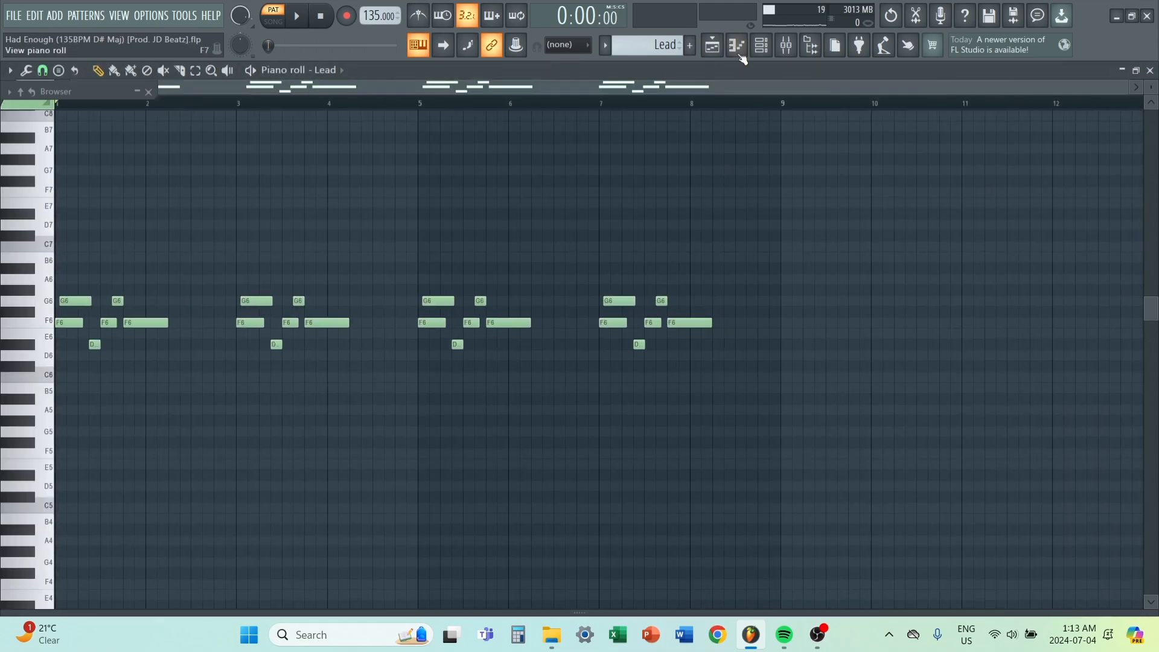
click(761, 46)
click(349, 442)
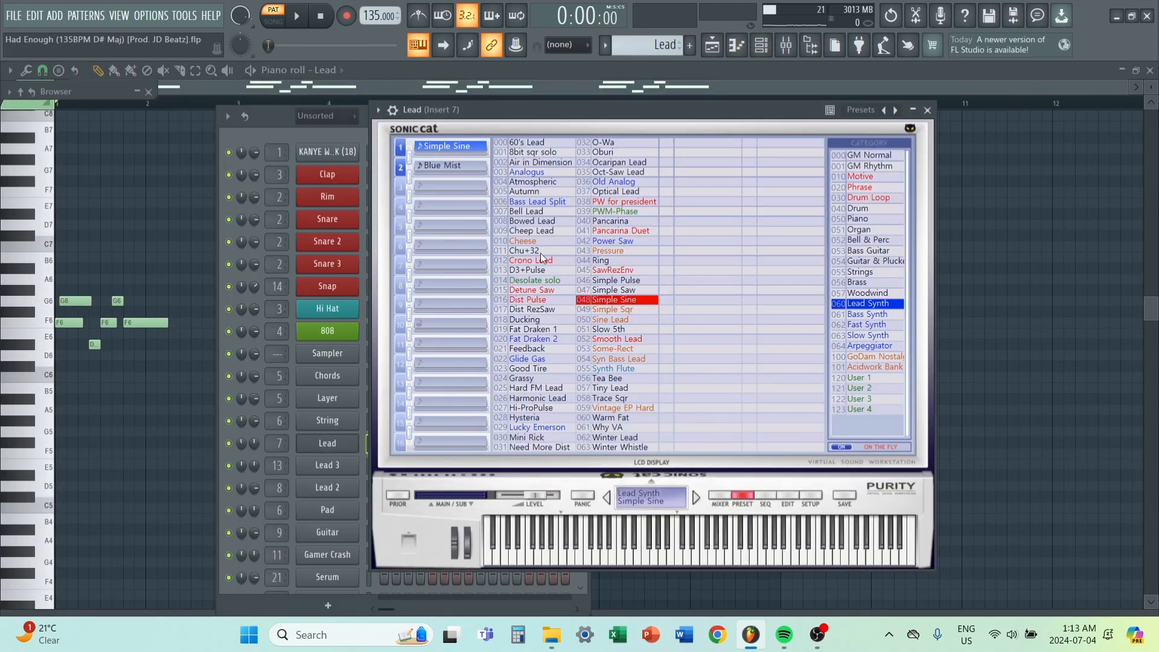
click(928, 111)
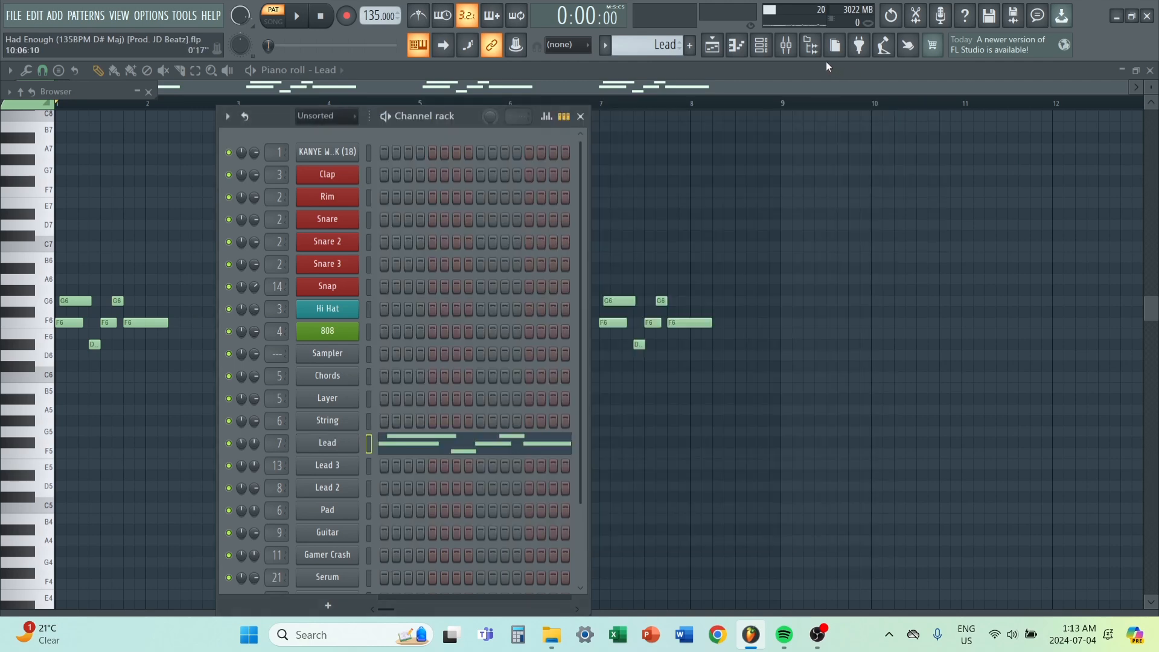
- Inspect the Fruity Parametric EQ 2 on mixer Insert 7 while playing the Lead pattern twice
click(786, 44)
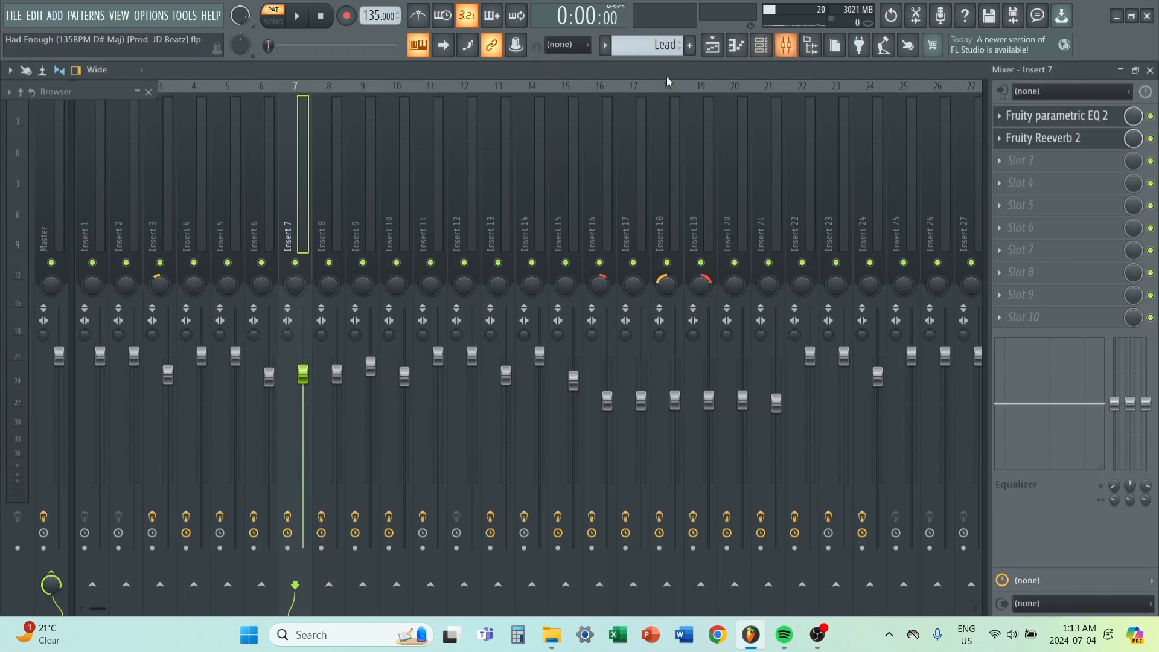
click(1066, 116)
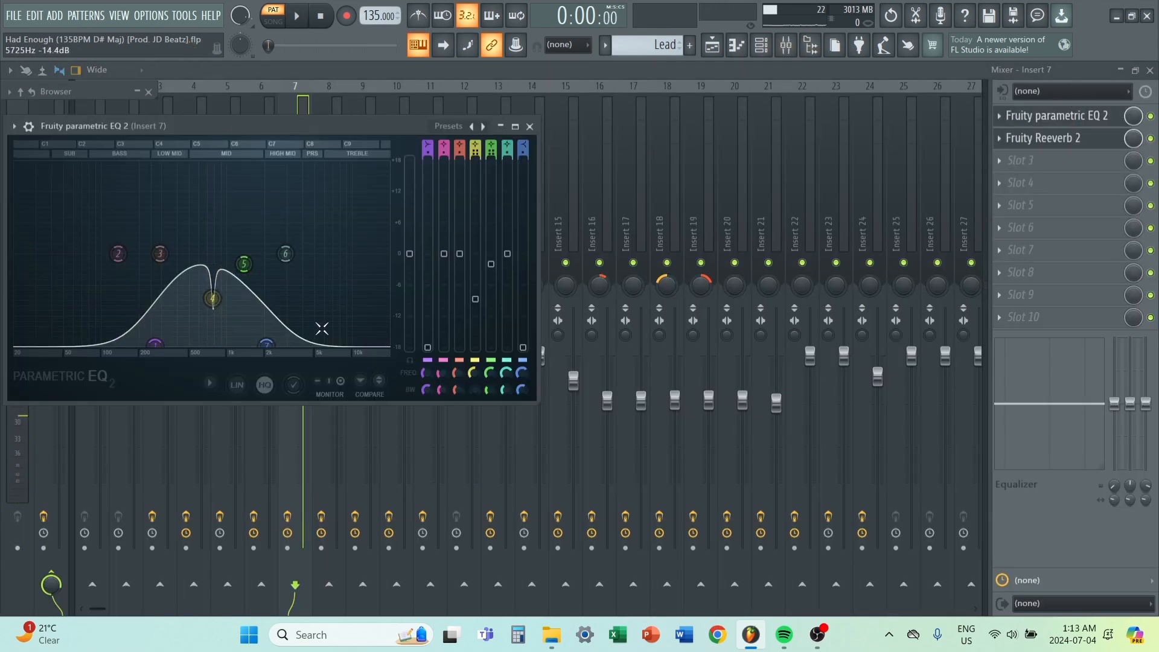
key(space)
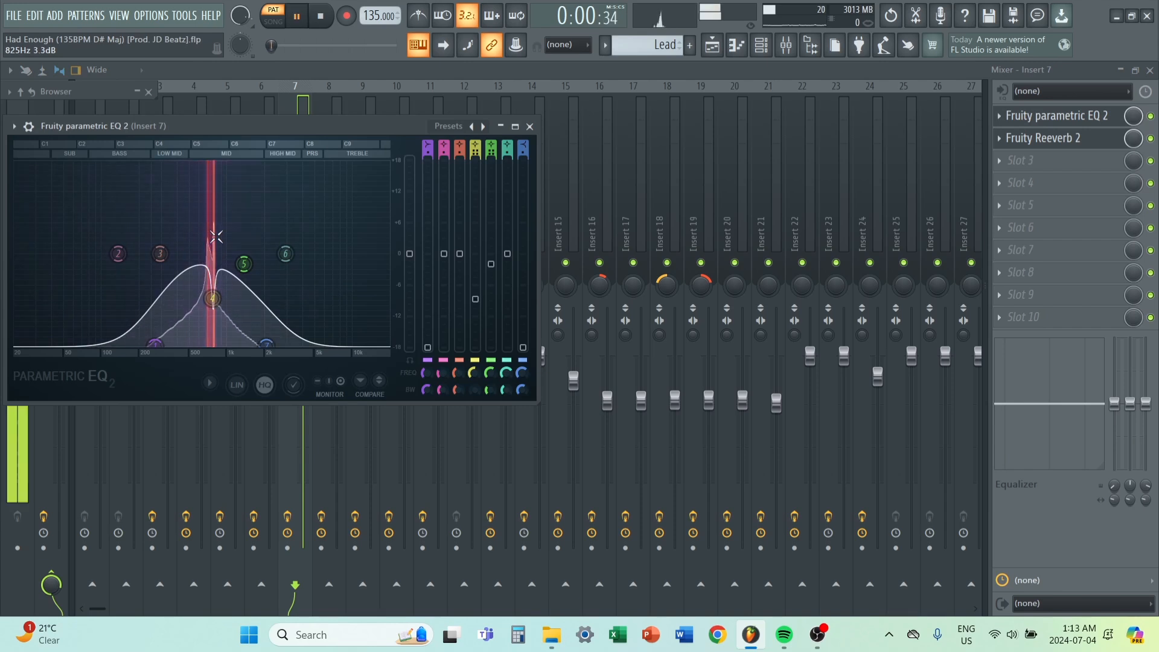
key(space)
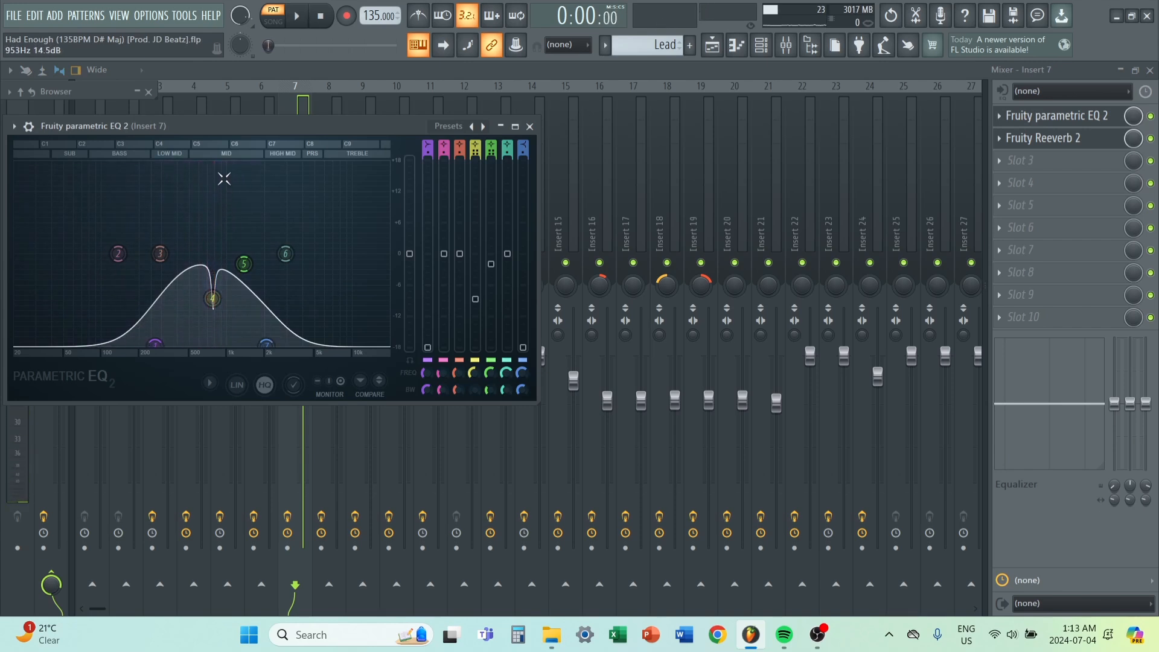
key(space)
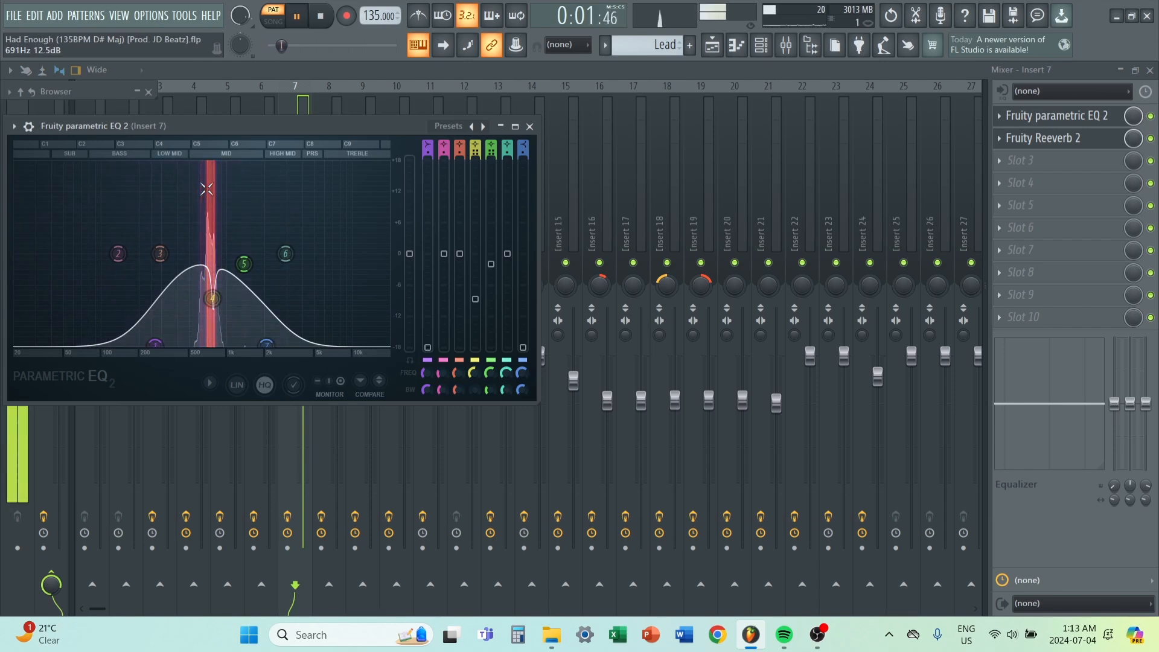
key(space)
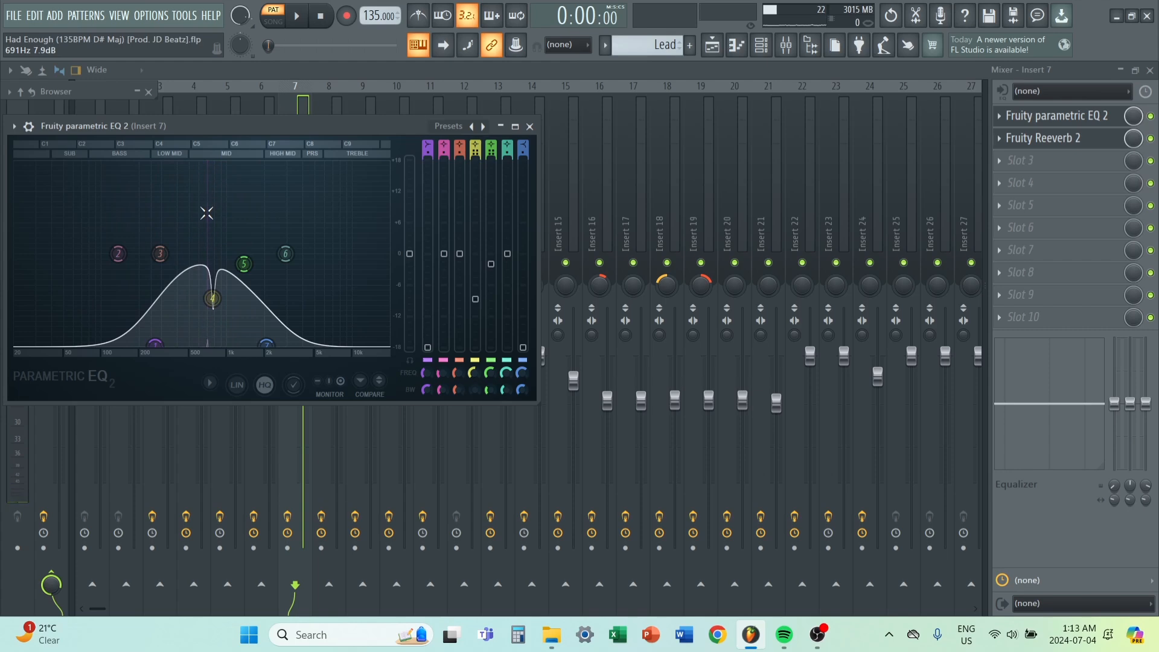
click(530, 128)
- Open the Lead 2 pattern from the playlist and play it back in the piano roll
click(712, 45)
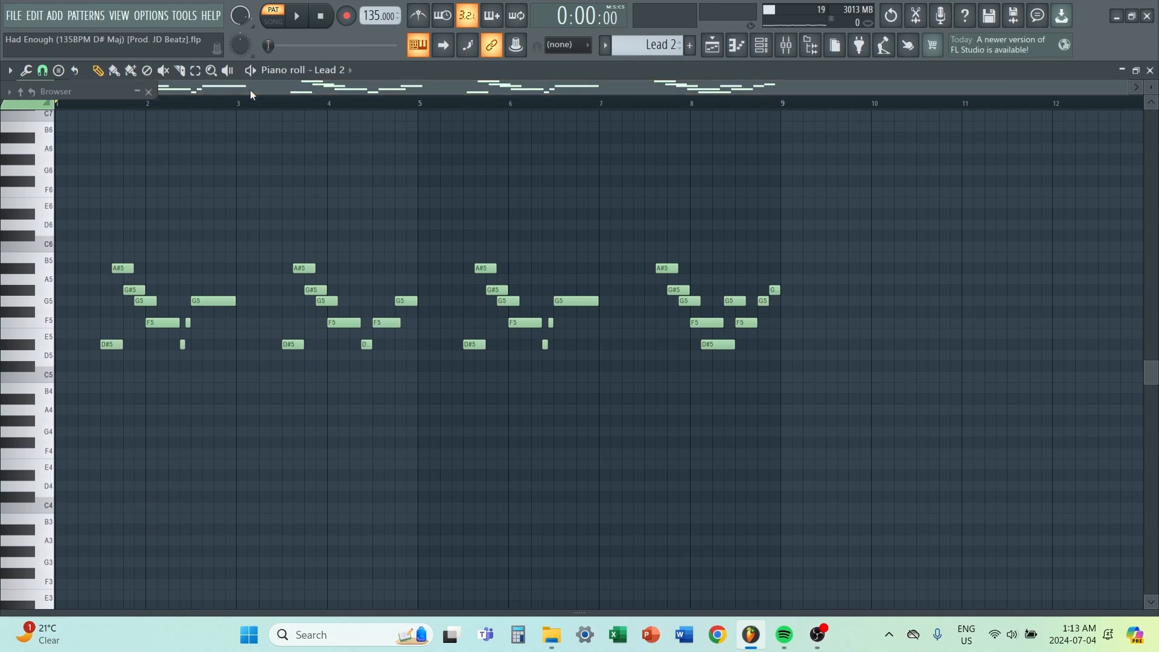
key(space)
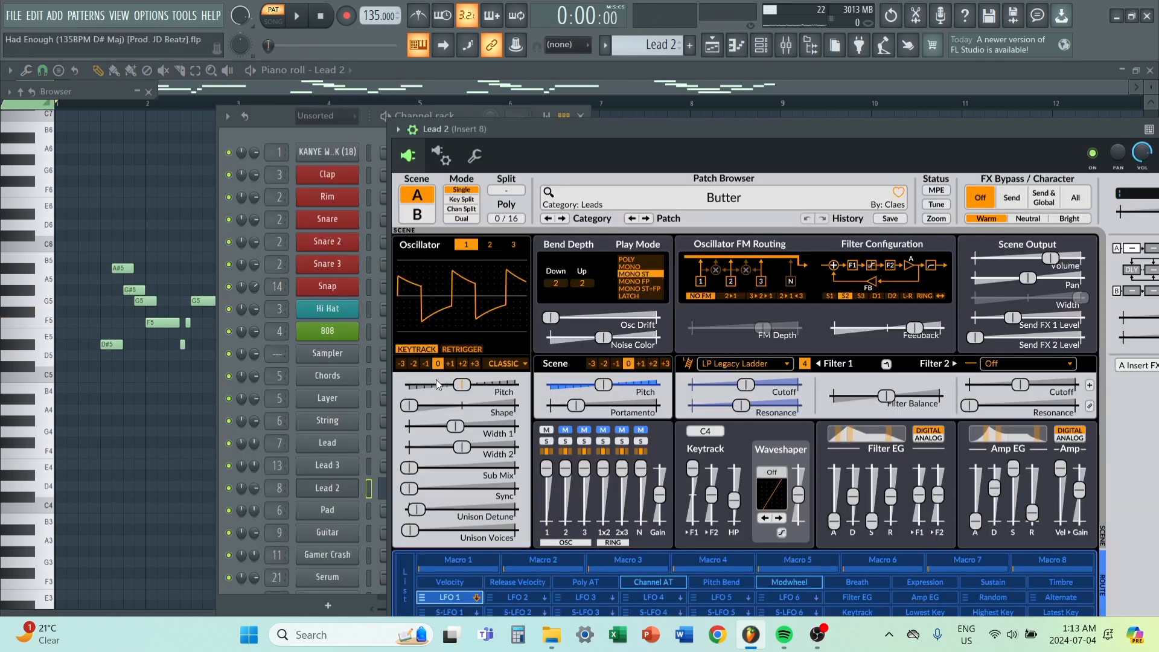
- Review the Lead 2 channel's Butter patch and the EQ and Fruity Reeverb 2 on mixer Insert 8
drag(697, 129, 539, 73)
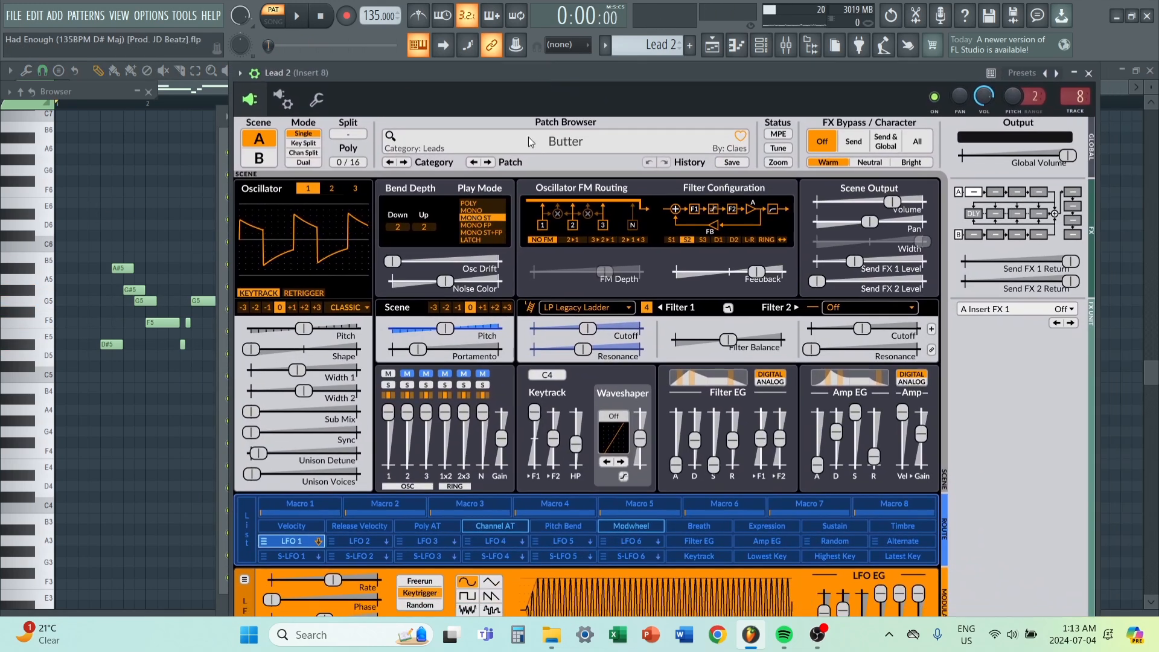
click(529, 150)
mouse_move(467, 214)
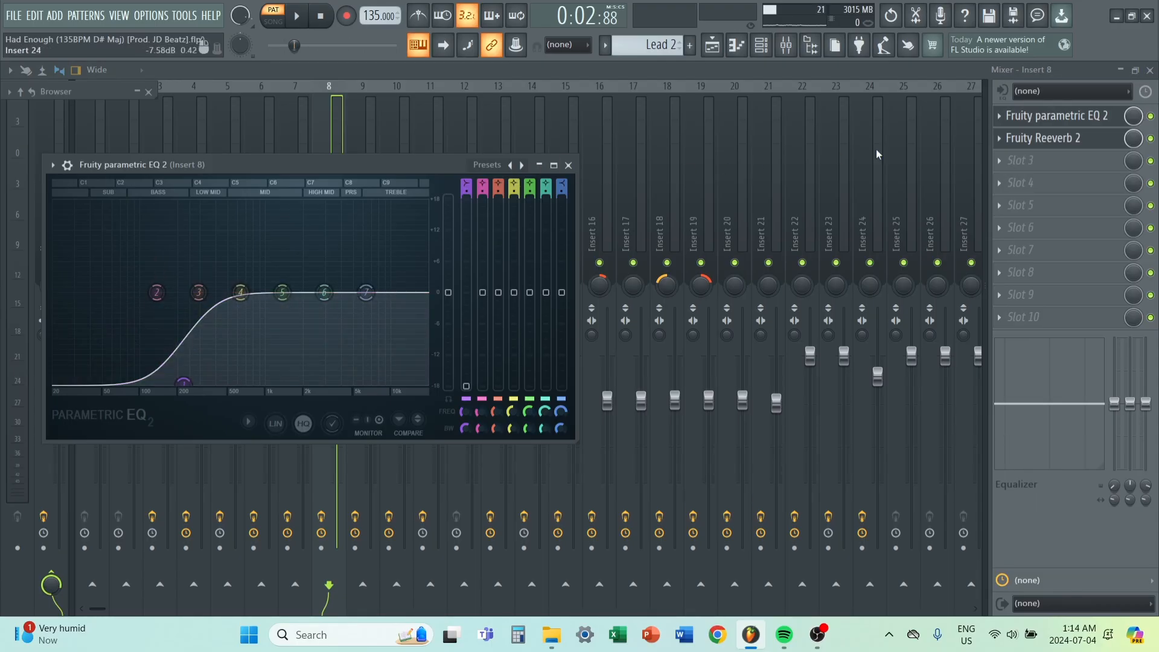
click(1026, 138)
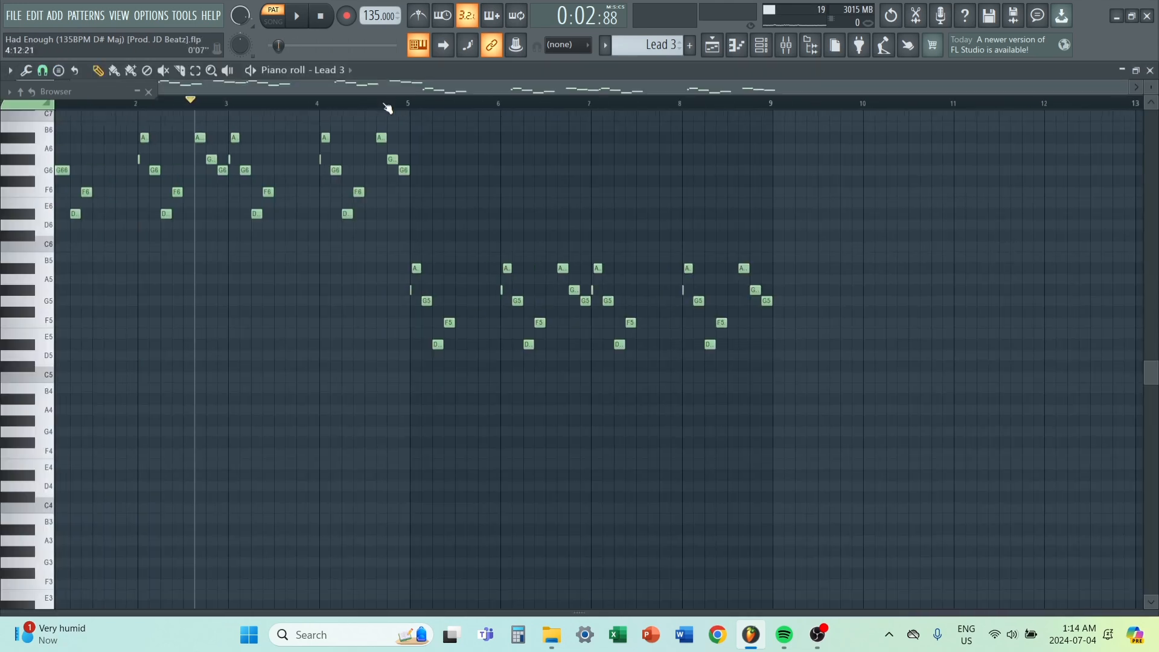
- Play back the Lead 3 pattern in the piano roll from its start
scroll(348, 137, up, 3)
click(59, 105)
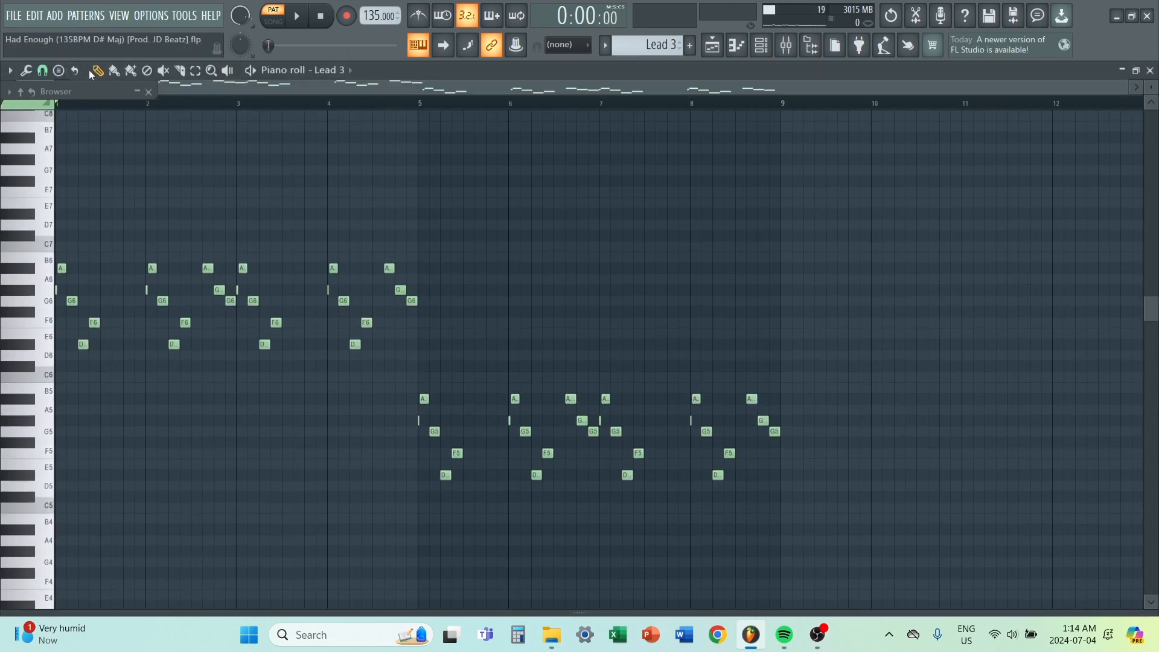
key(space)
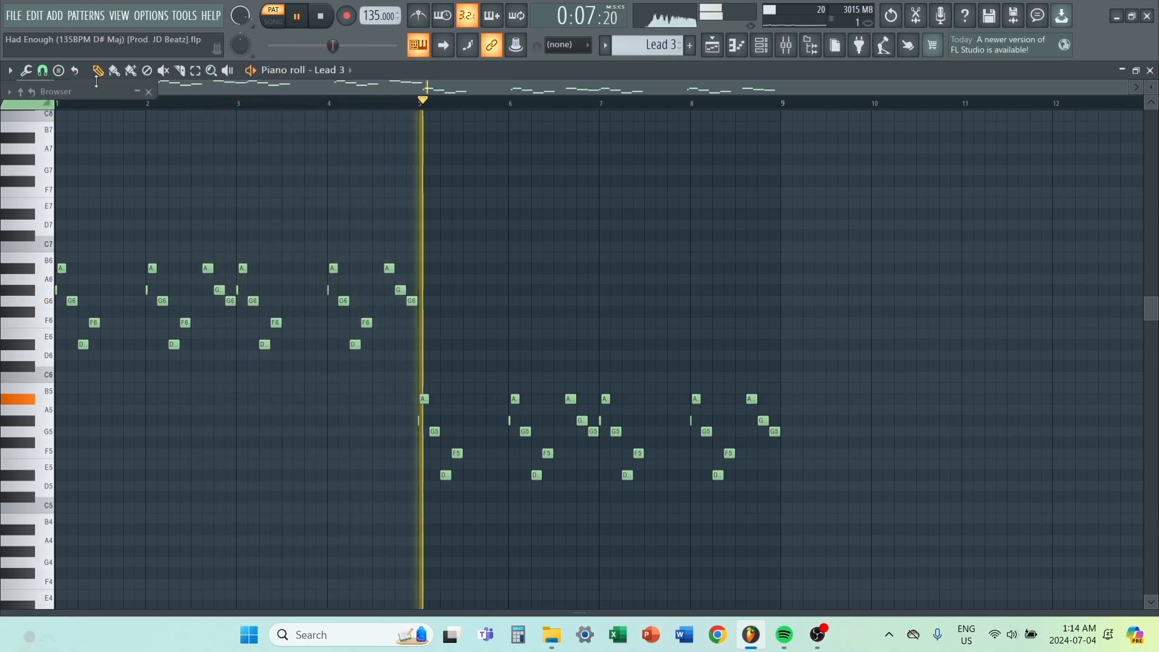
key(space)
- Review the Lead 3 channel's Purity instrument preset in the Lead Synth category
click(761, 45)
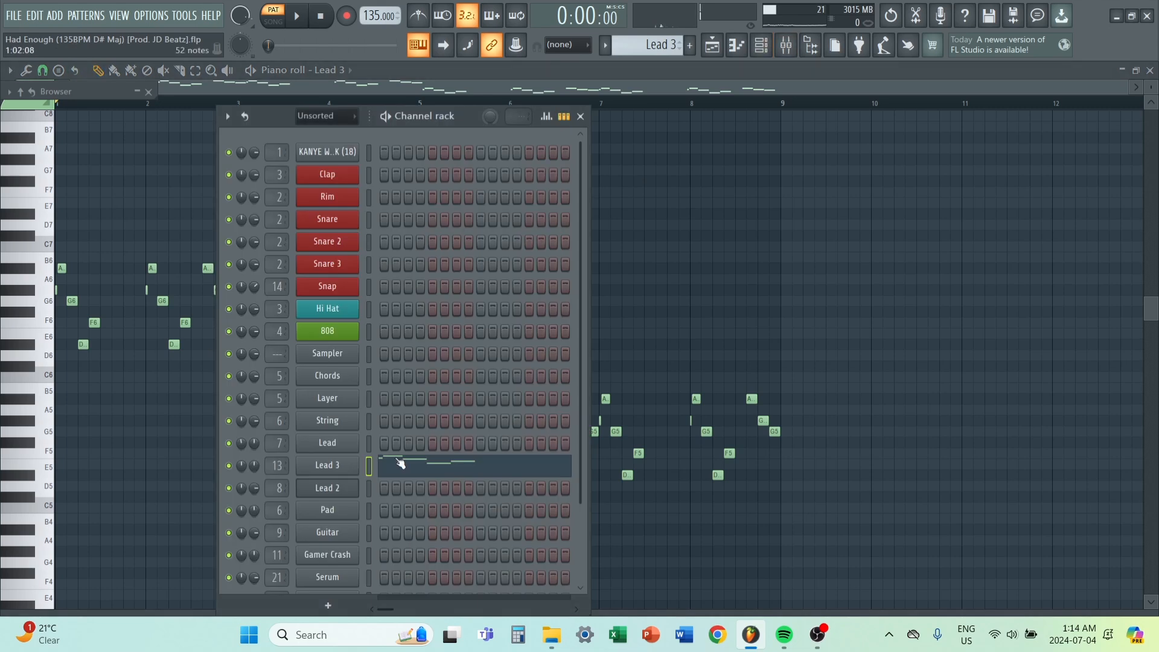
click(328, 466)
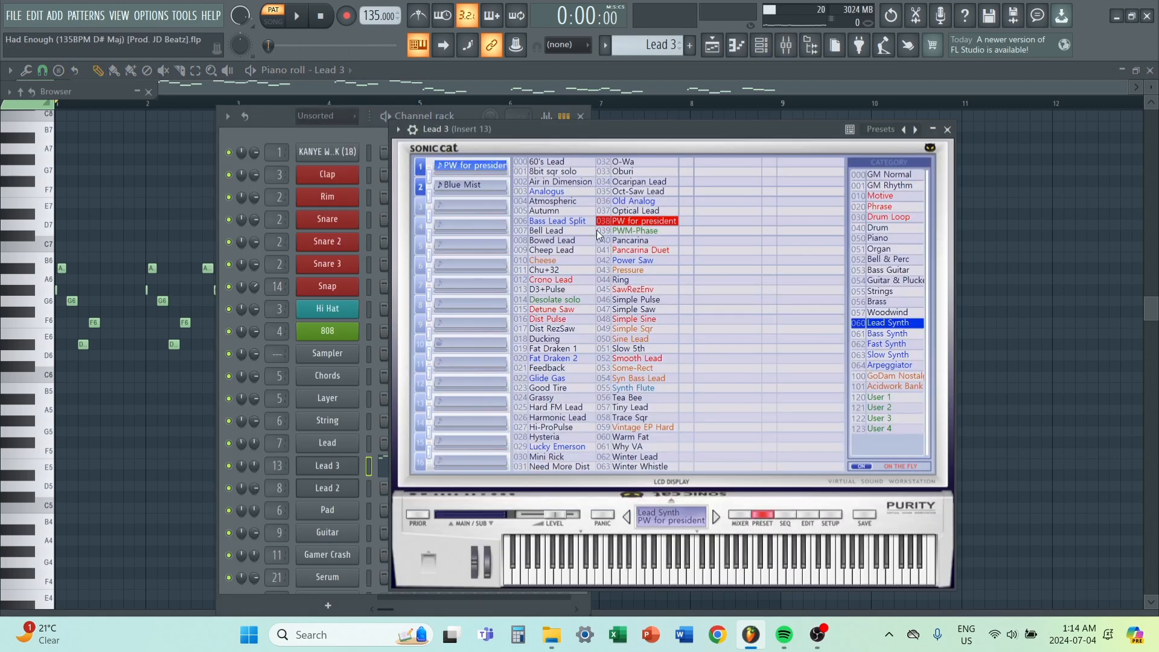
right_click(1034, 225)
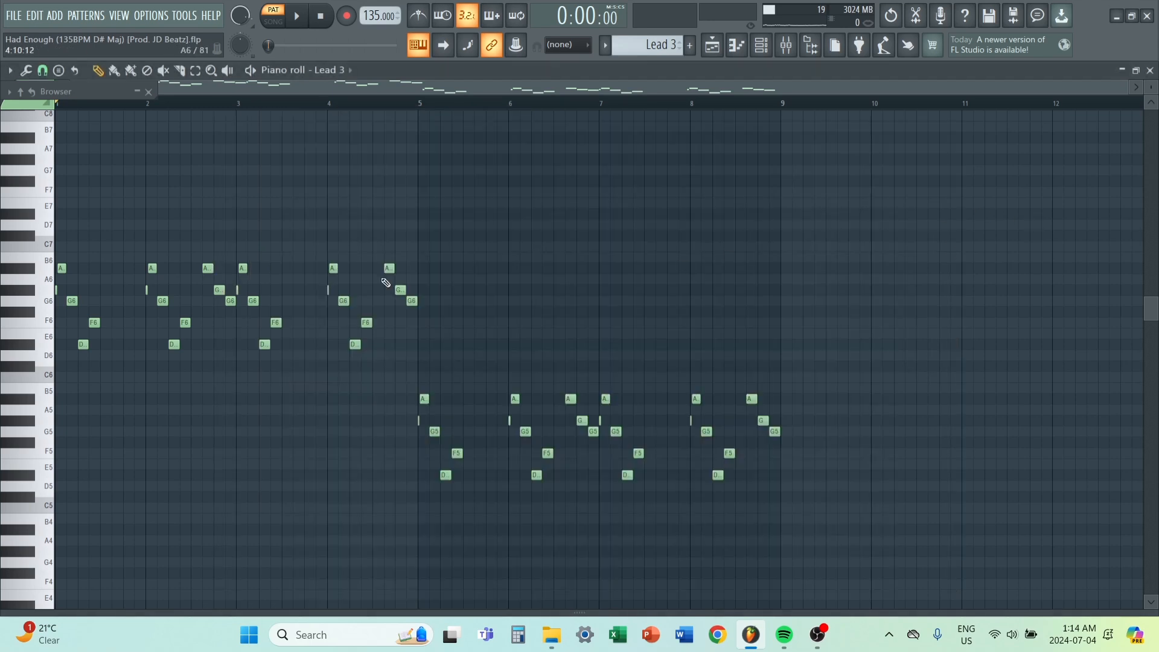
- Select Lead 3's first four bars and the short phrase at bar 2 to examine the repeated melody
drag(445, 370, 1, 209)
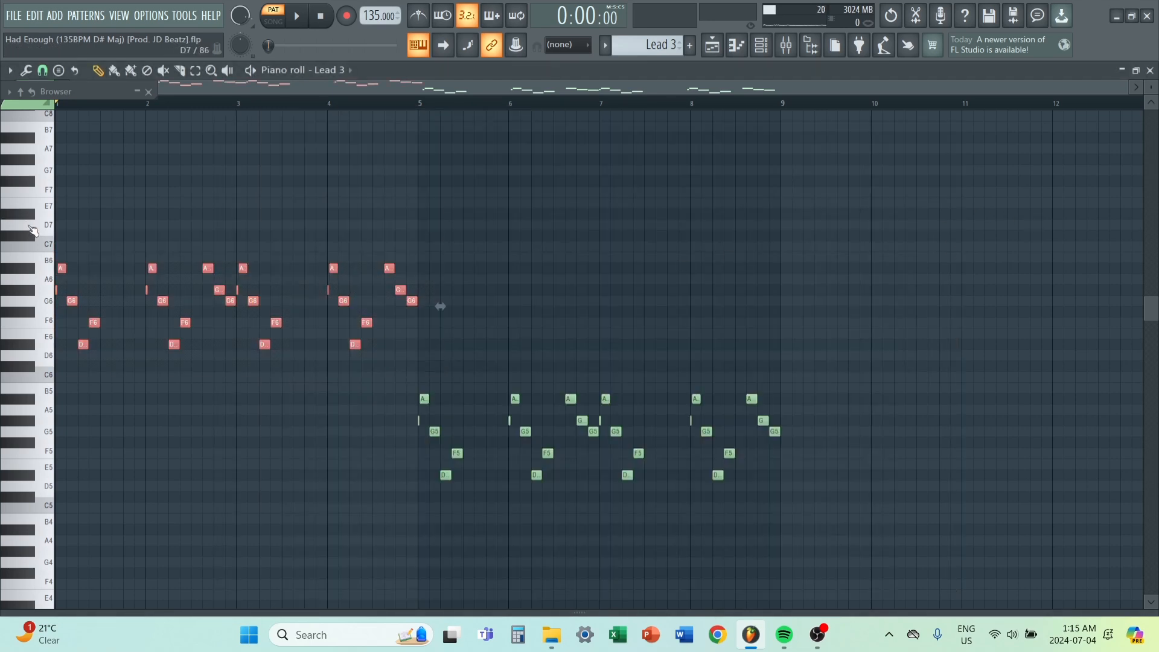
ctrl+scroll(50, 299, up, 2)
drag(112, 370, 168, 272)
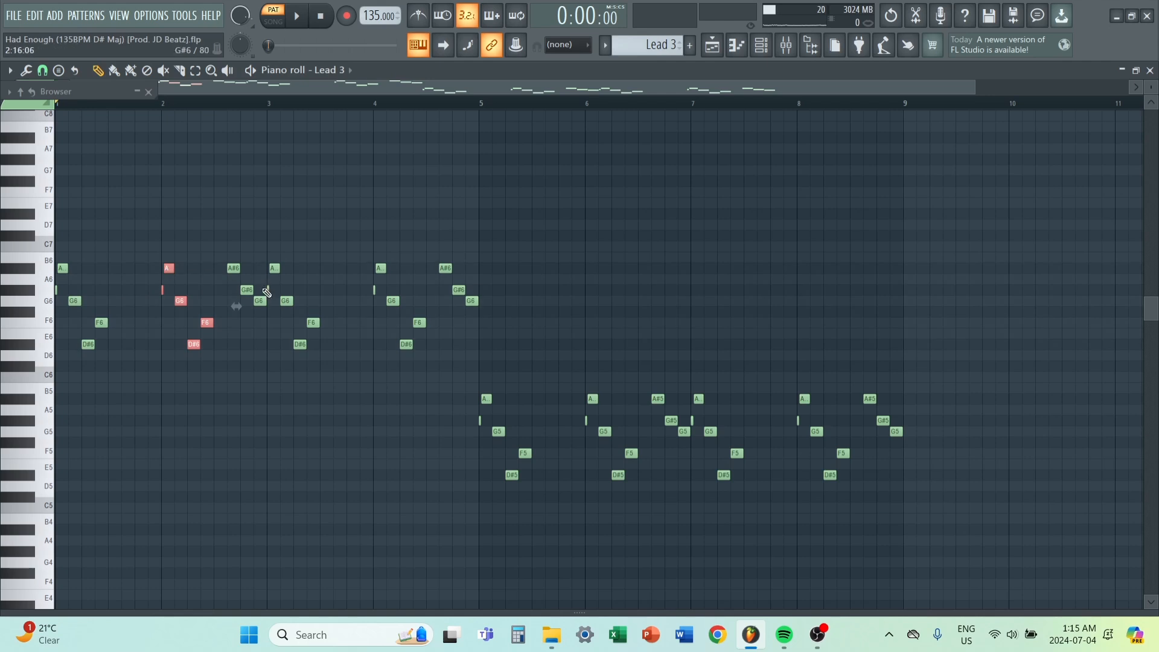
key(ctrl+z)
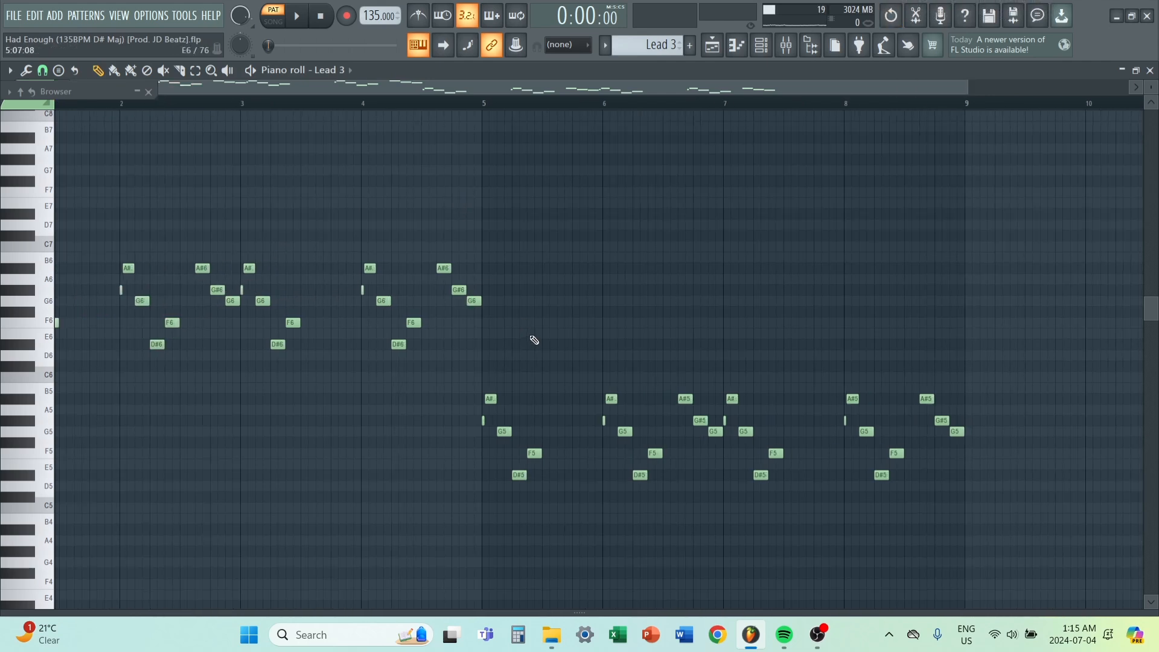
- Duplicate Lead 3's first four bars into bars 5 to 8 and transpose the copy down one octave
ctrl+scroll(495, 341, down, 1)
drag(469, 349, 59, 210)
key(ctrl+b)
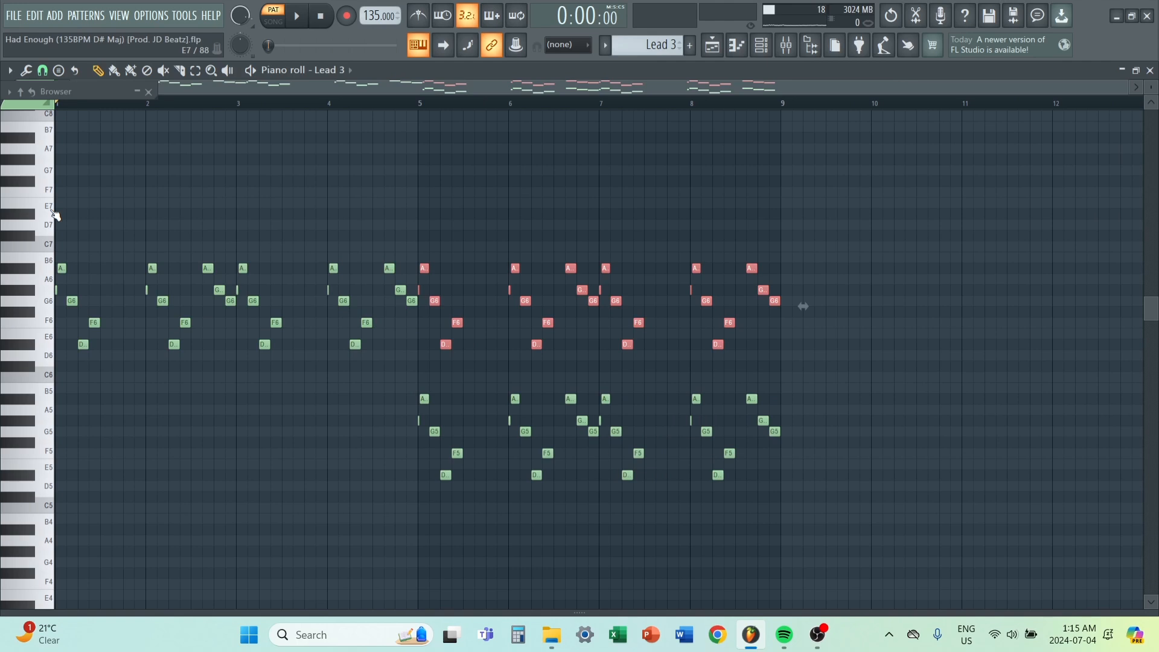
key(ctrl+Down)
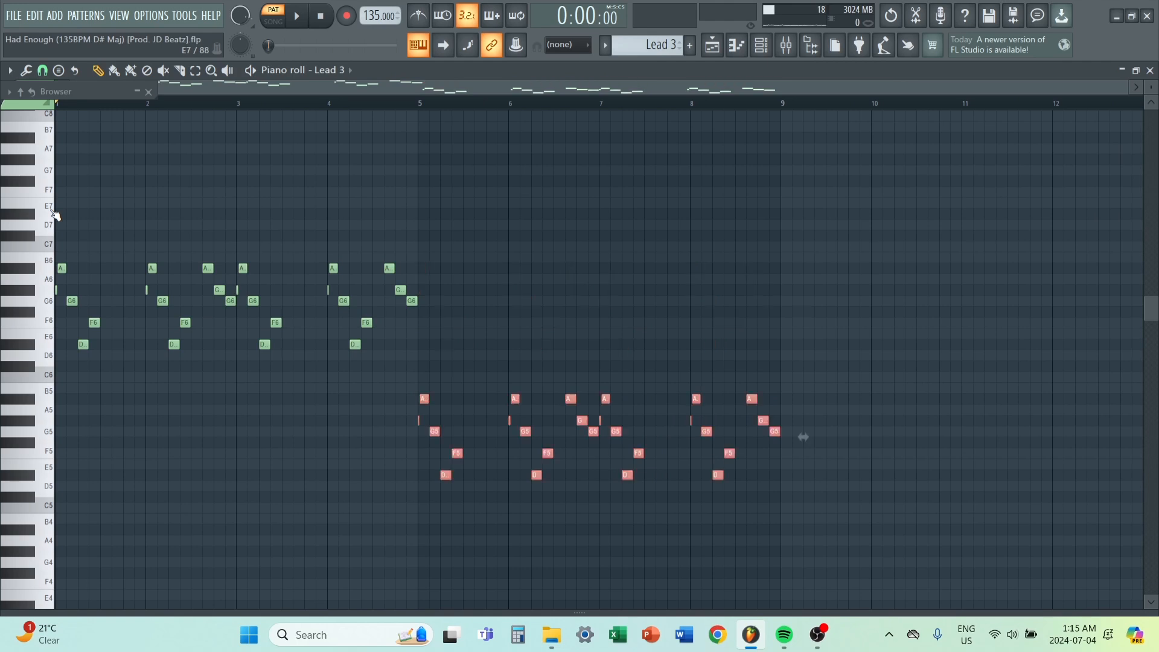
key(ctrl+Up)
key(ctrl+Down)
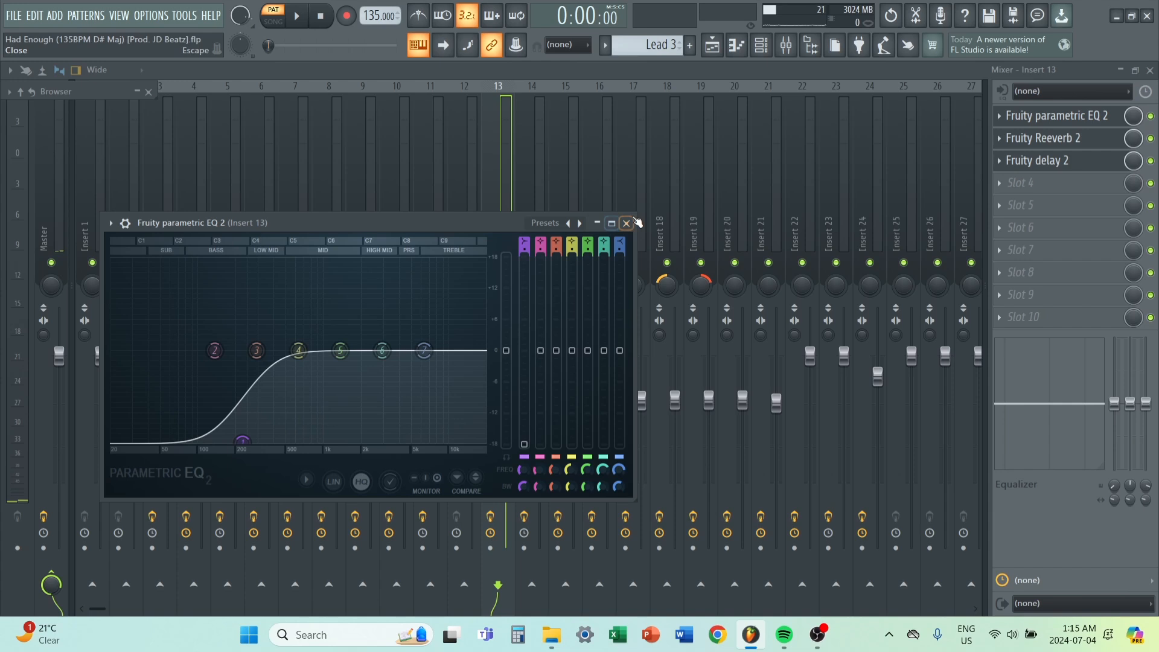
- Inspect Lead 3's effects on mixer Insert 13: Fruity Parametric EQ 2, Fruity Reeverb 2 and Fruity Delay 2
click(628, 223)
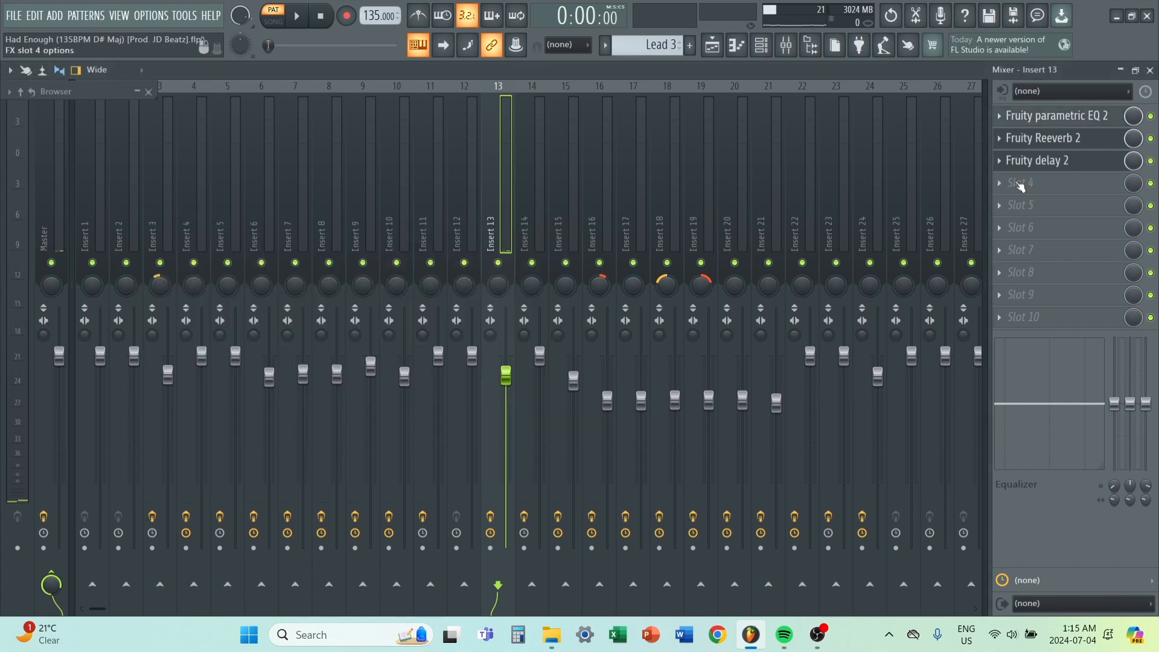
click(1088, 123)
click(1087, 133)
click(1091, 138)
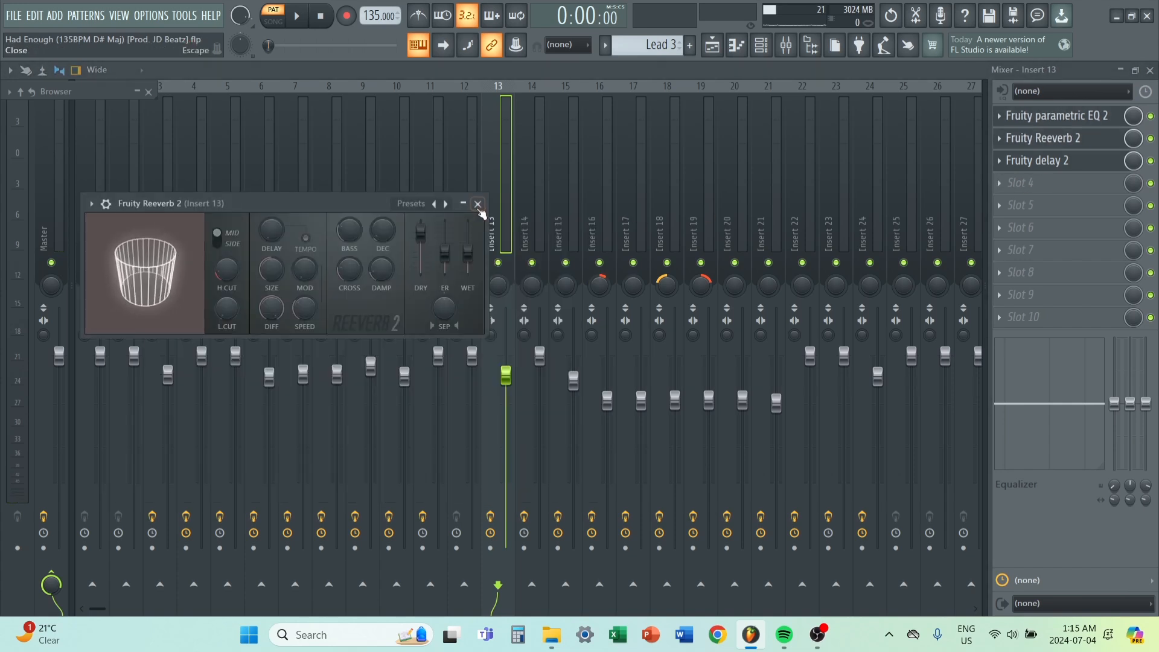
click(1063, 139)
click(1050, 164)
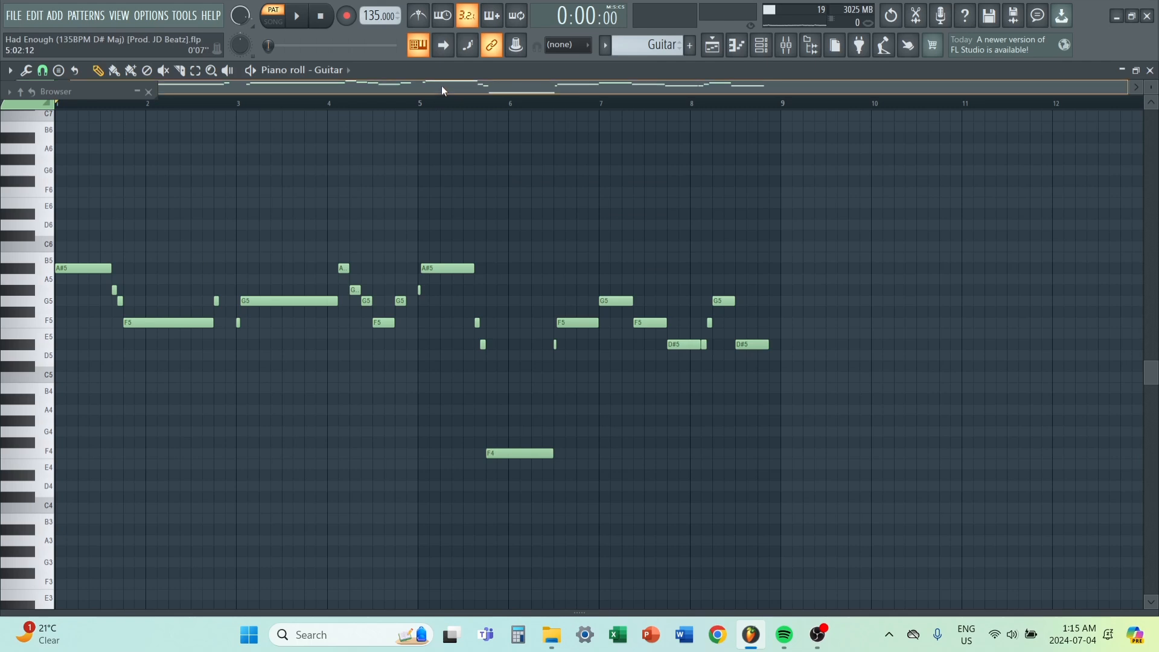
- Play the Guitar pattern's melody from the start and return to the playlist arrangement
key(space)
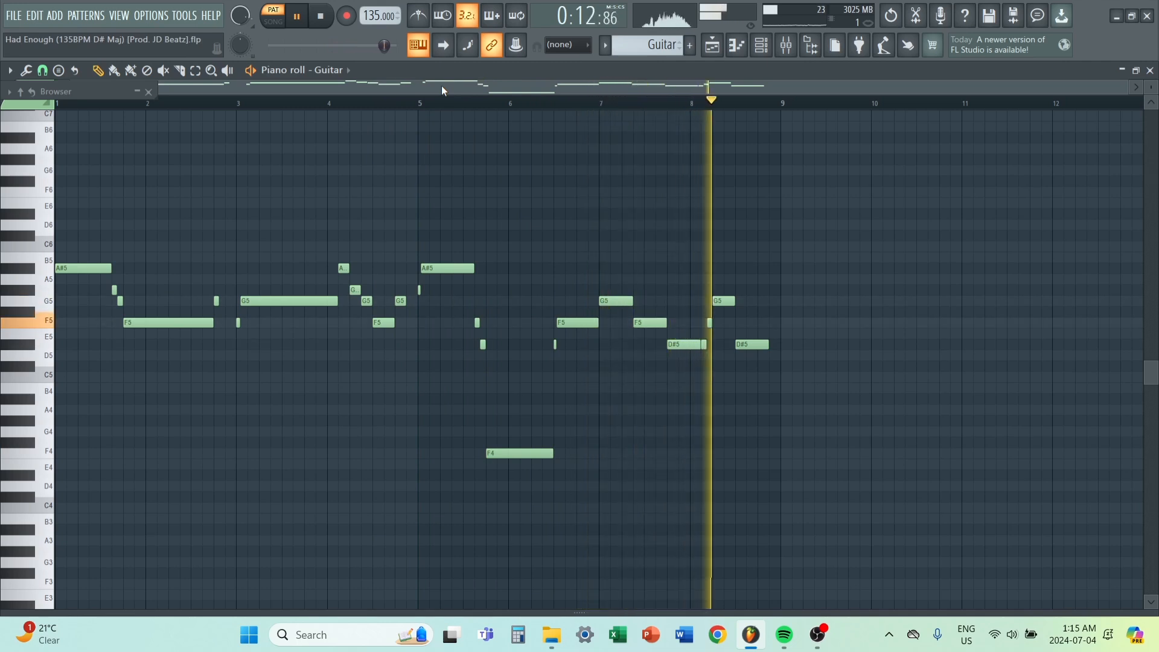
key(space)
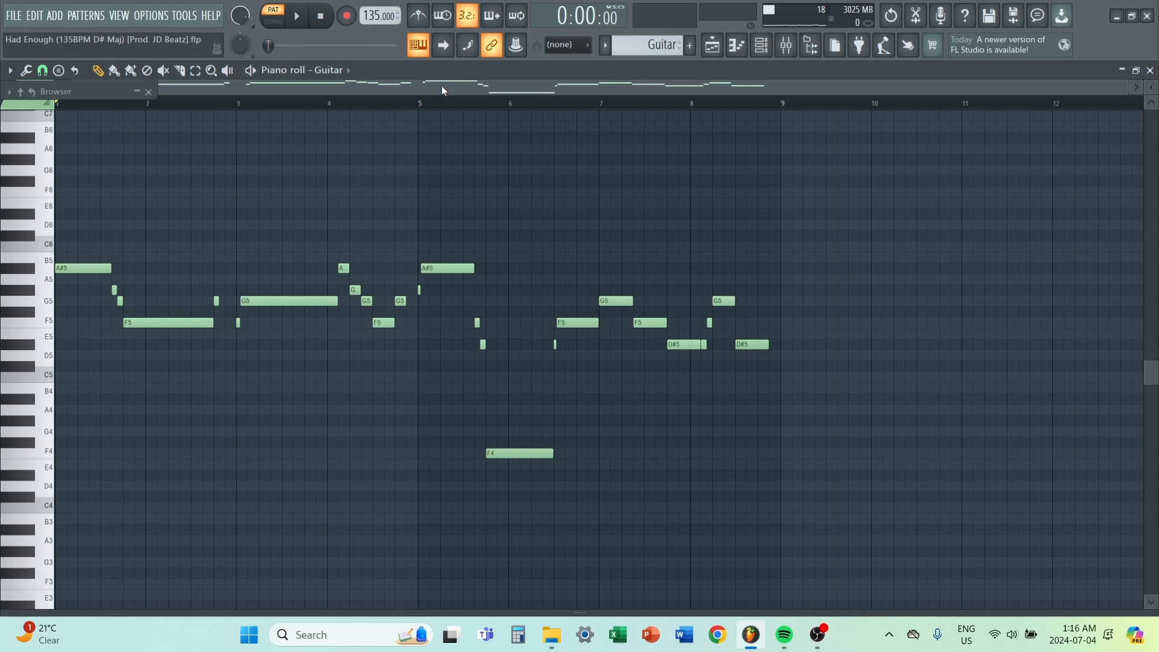
key(F5)
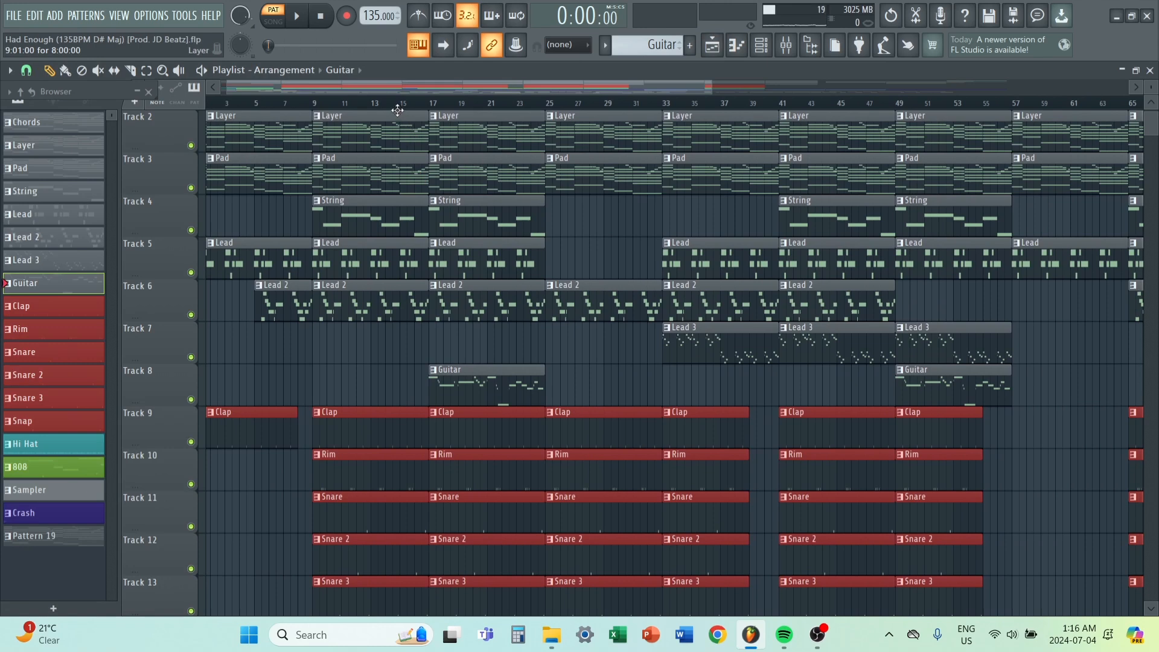
- Play the melody arrangement from bar 9 and from bar 17 with the Lead 3 and drum tracks muted
click(320, 102)
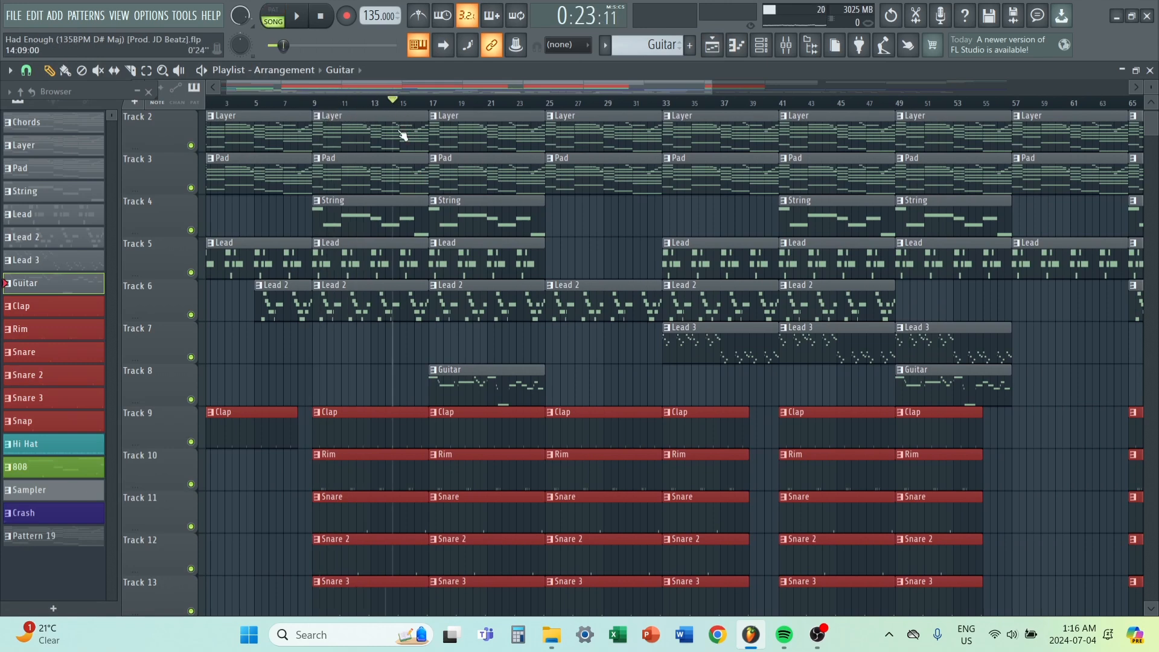
scroll(437, 333, up, 2)
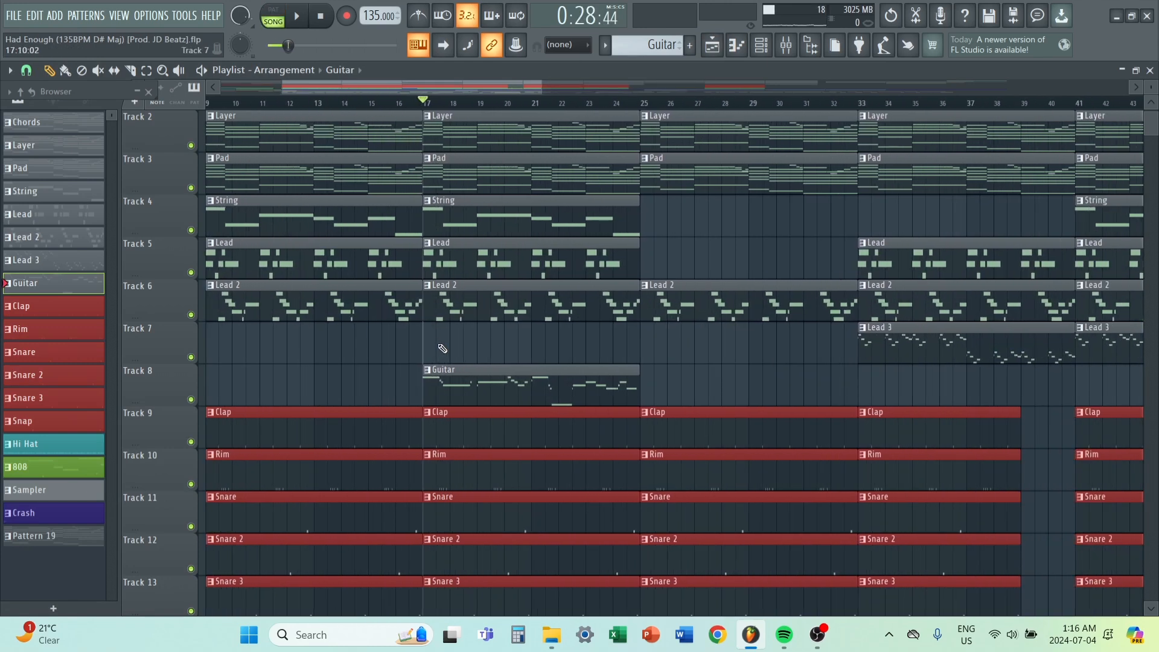
scroll(443, 349, down, 4)
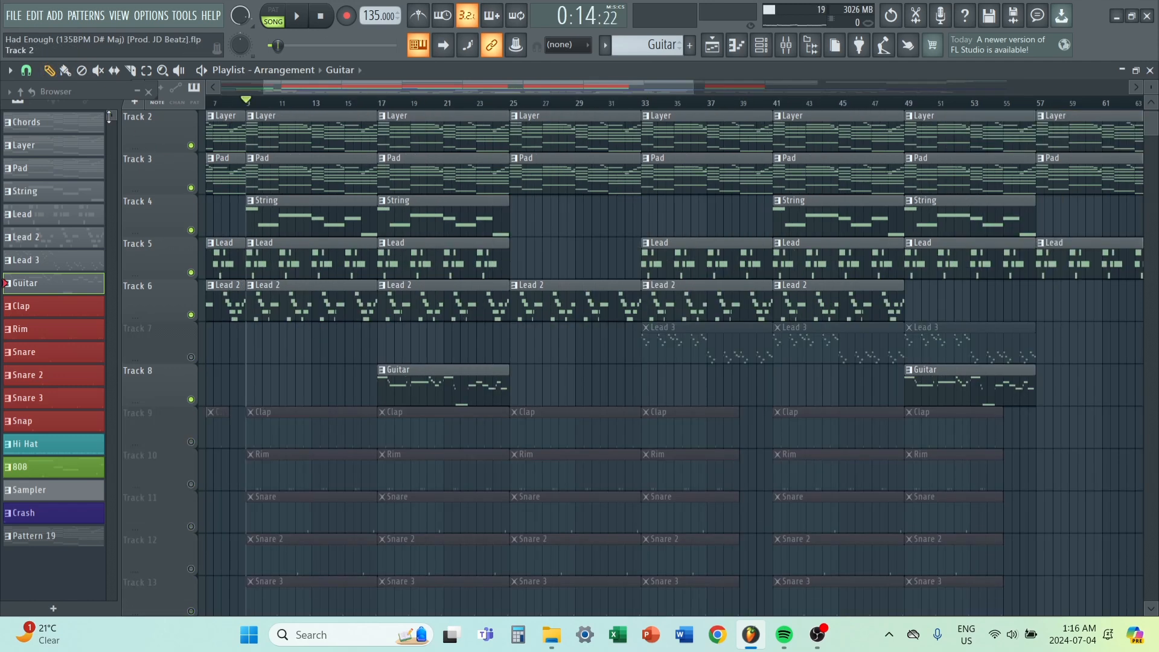
scroll(201, 211, up, 2)
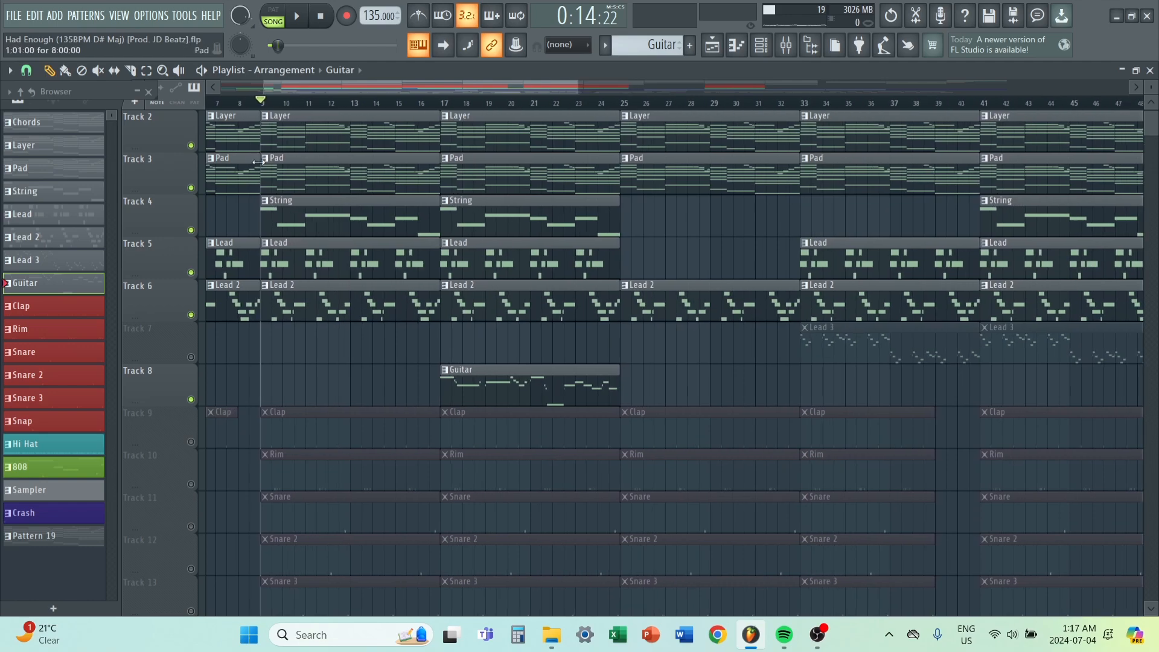
scroll(331, 158, down, 2)
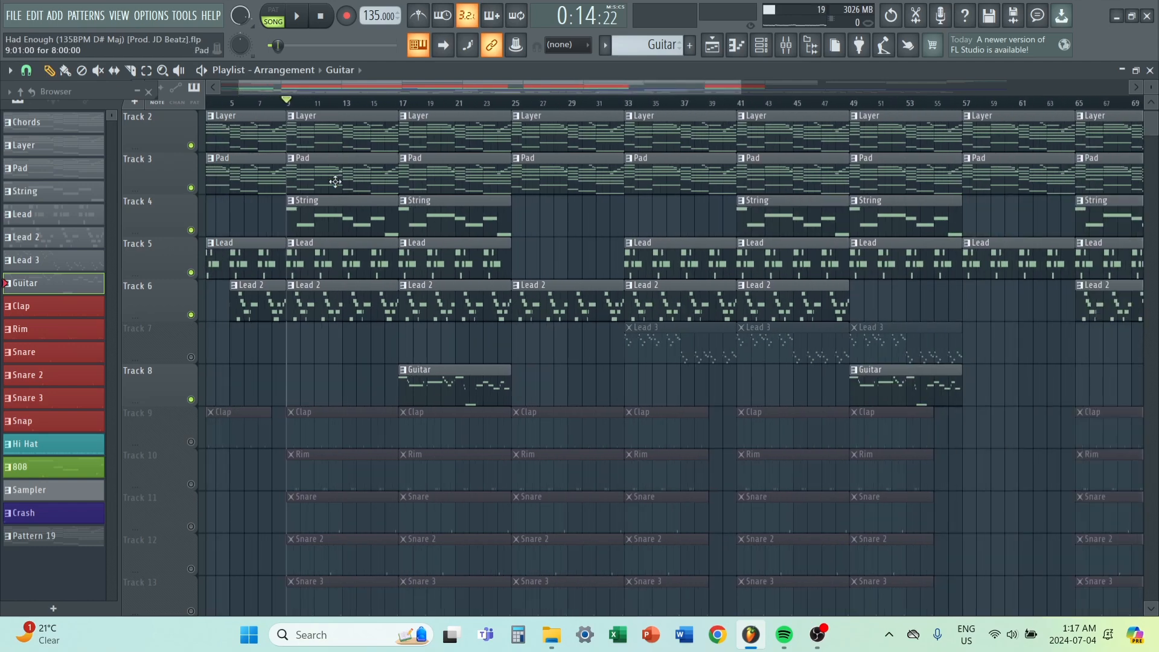
key(space)
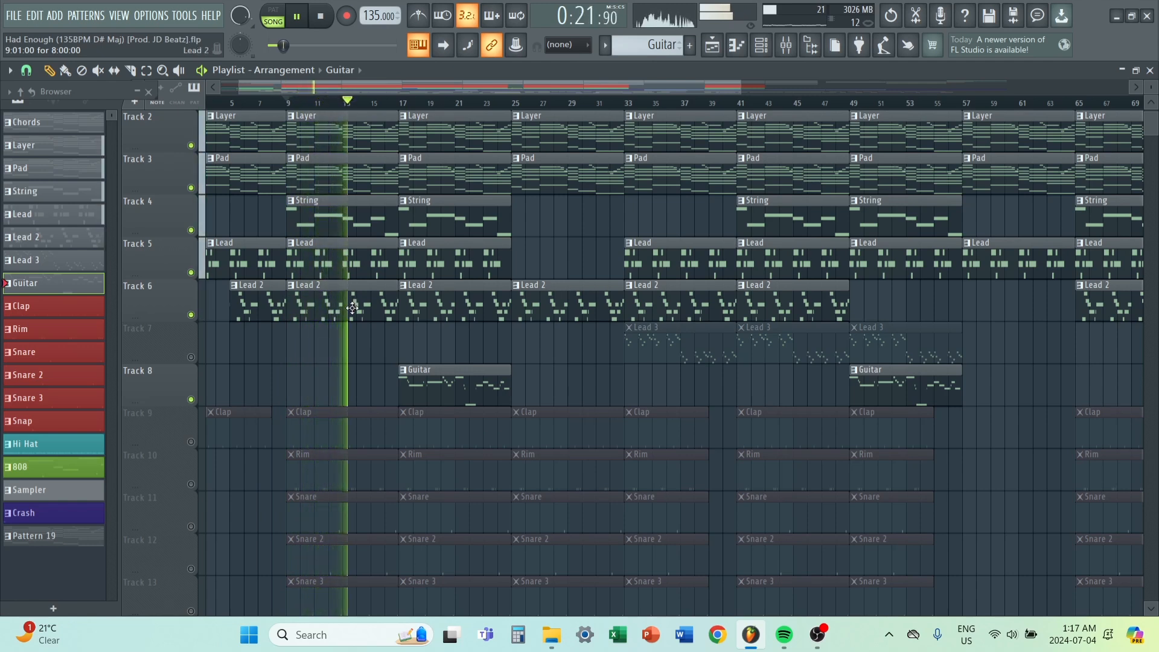
key(space)
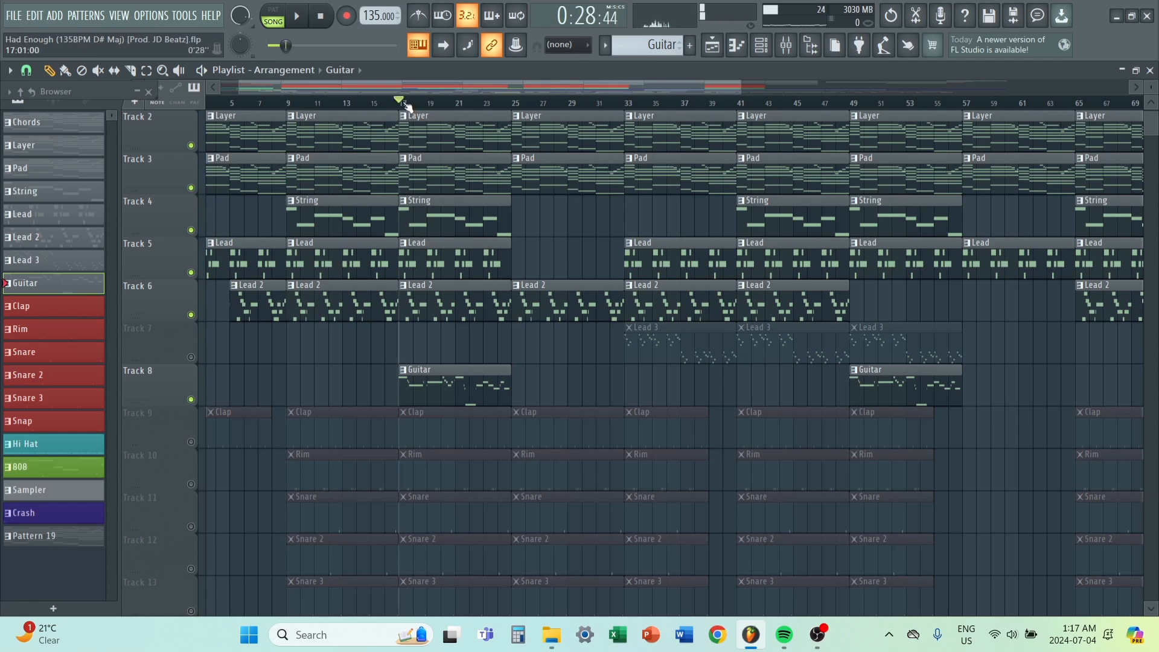
scroll(443, 346, down, 2)
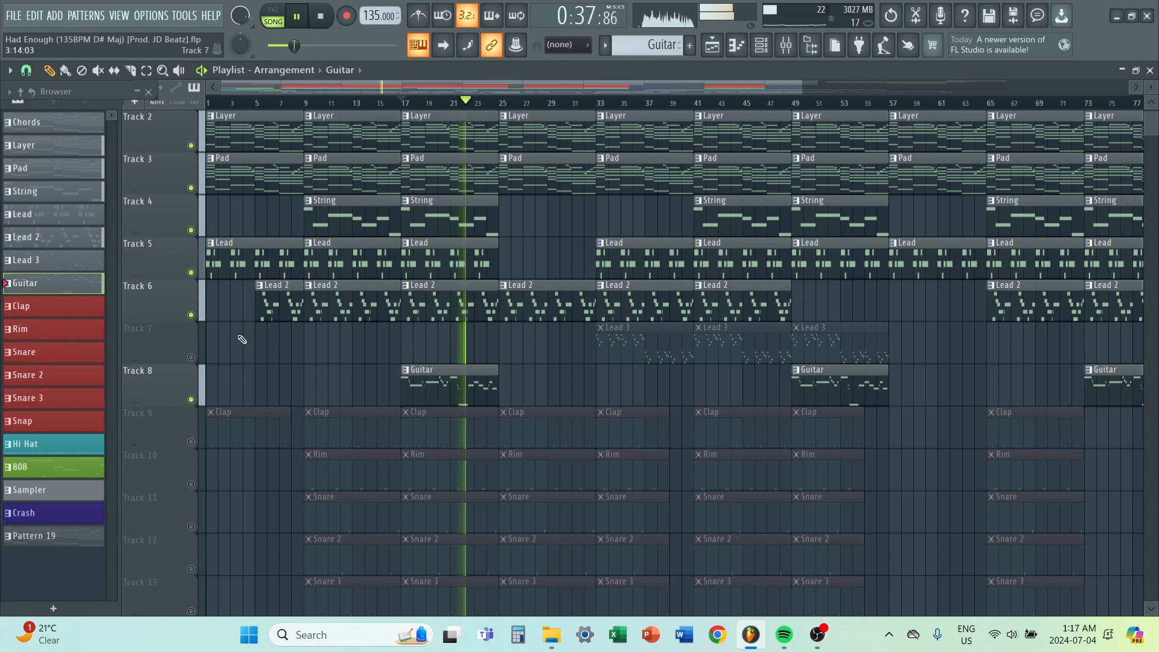
key(space)
- Unmute the Lead 3 track and play the combined melodies from bar 33
click(192, 357)
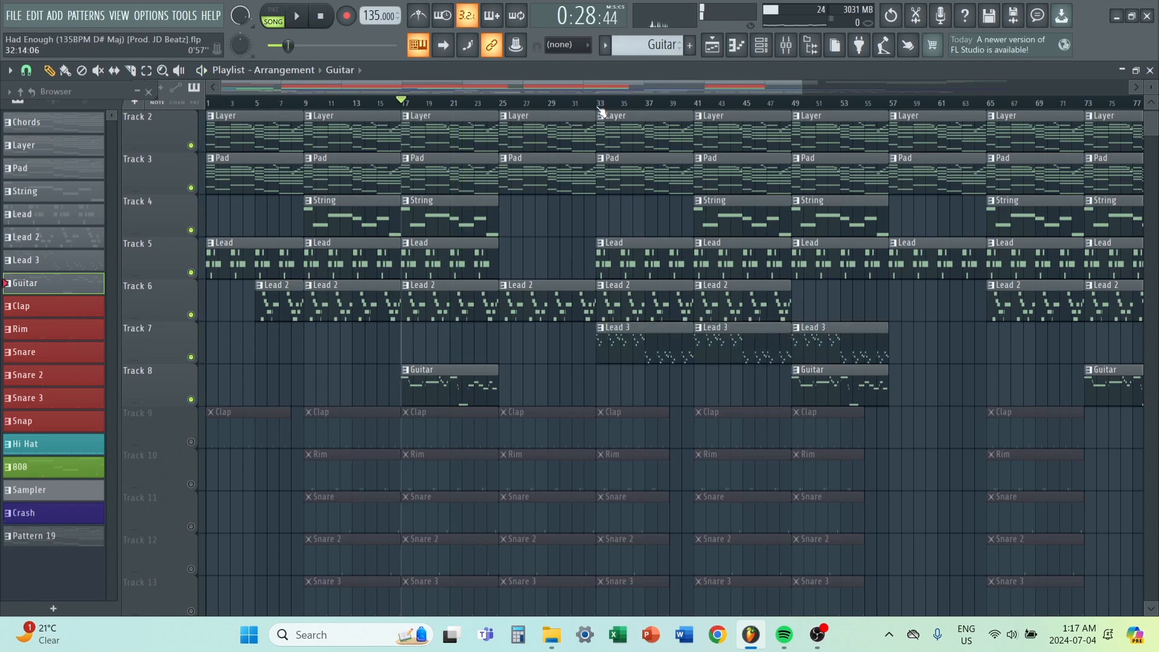
scroll(629, 212, right, 3)
key(space)
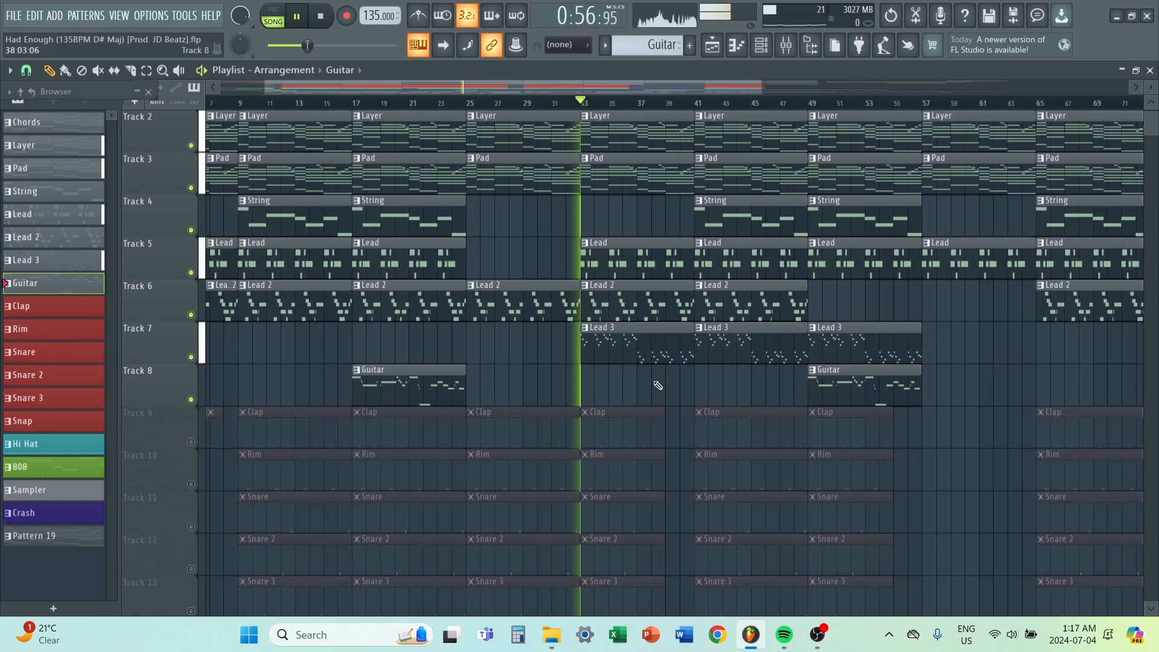
scroll(659, 387, down, 1)
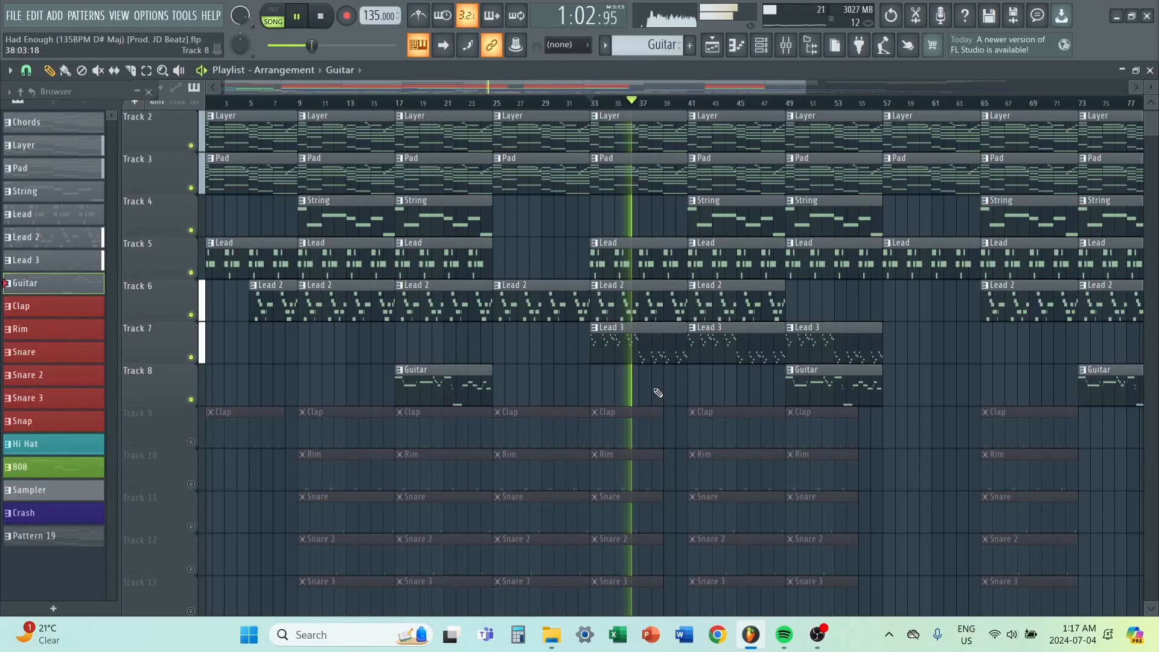
scroll(652, 393, down, 2)
key(space)
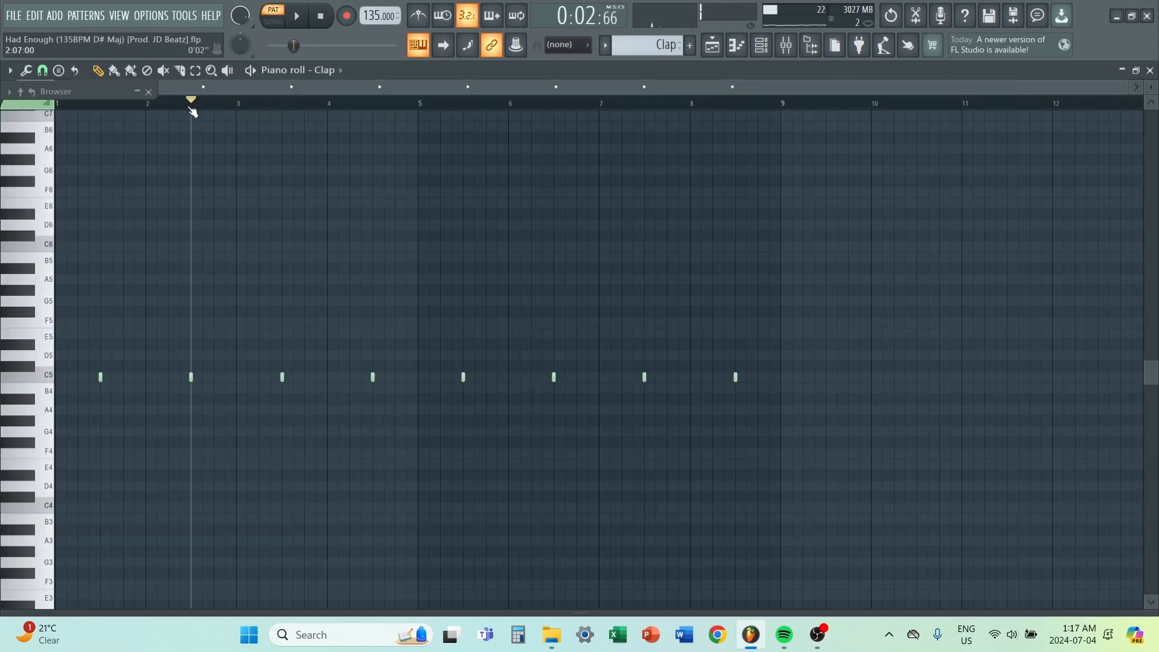
- Play the Clap pattern from just before its first hit and return to the playlist
drag(192, 111, 98, 152)
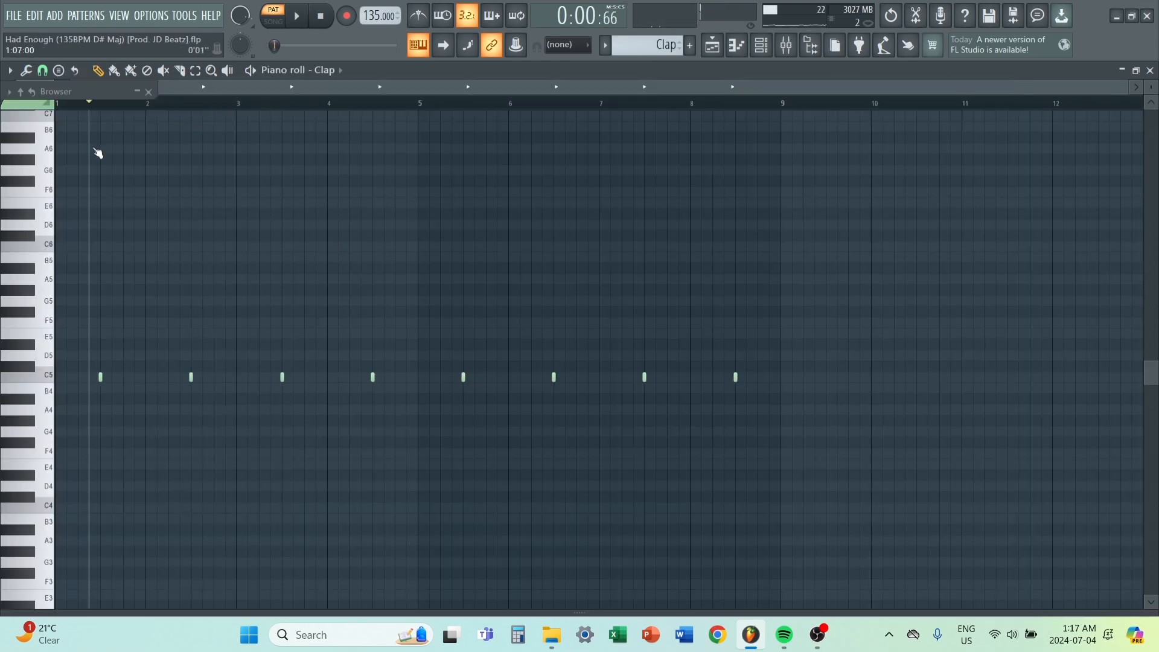
scroll(102, 338, up, 4)
key(space)
scroll(147, 401, down, 3)
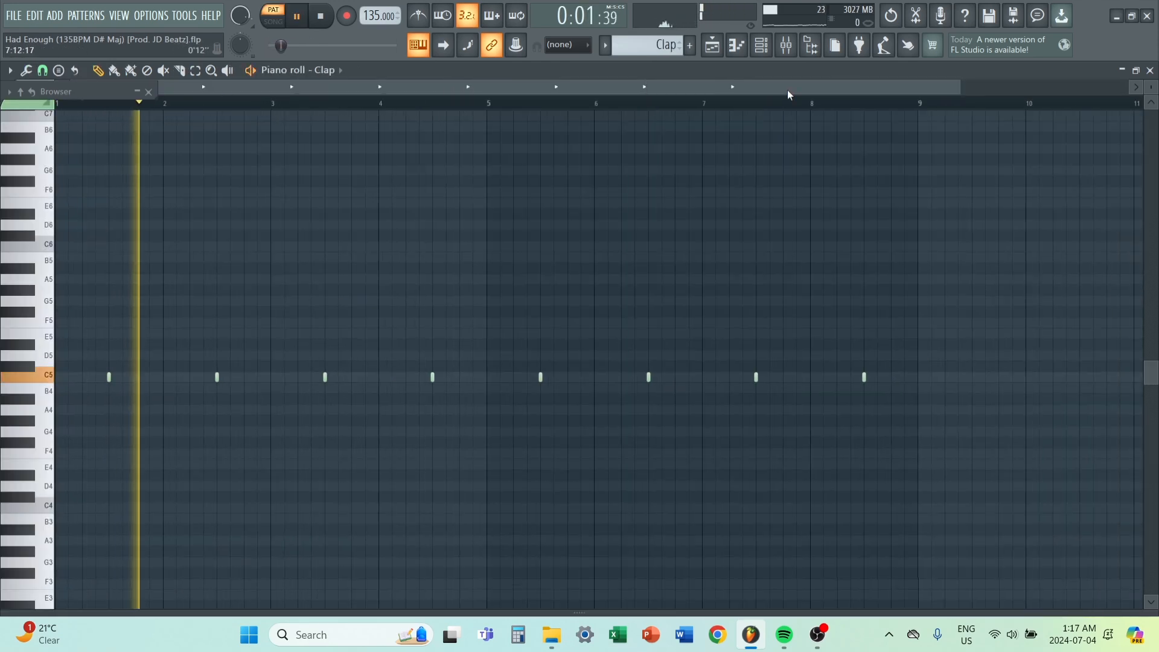
key(space)
click(714, 46)
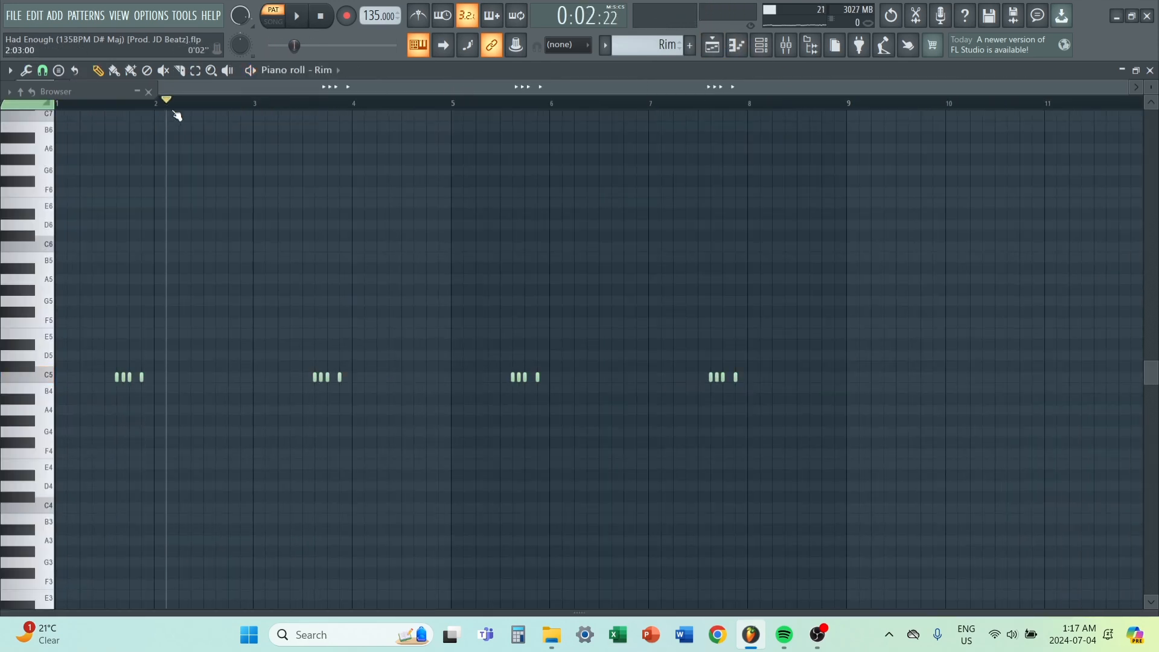
- Audition the Rim, Snare, Snare 2 and Snare 3 patterns by starting playback just before their hits
drag(171, 109, 117, 160)
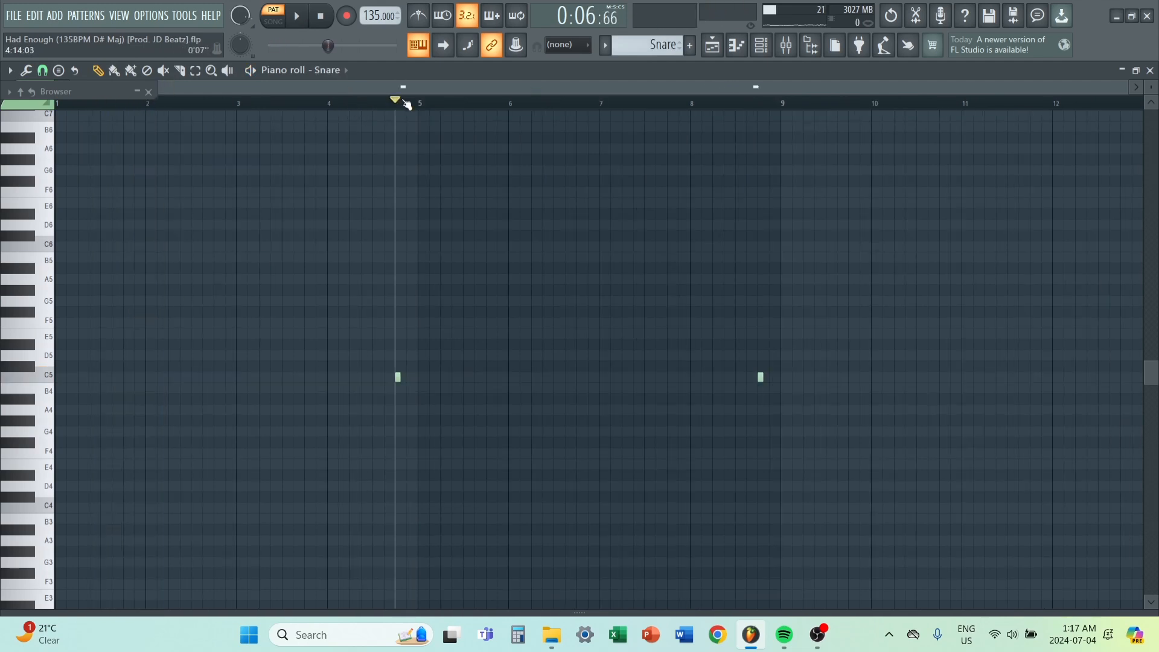
key(space)
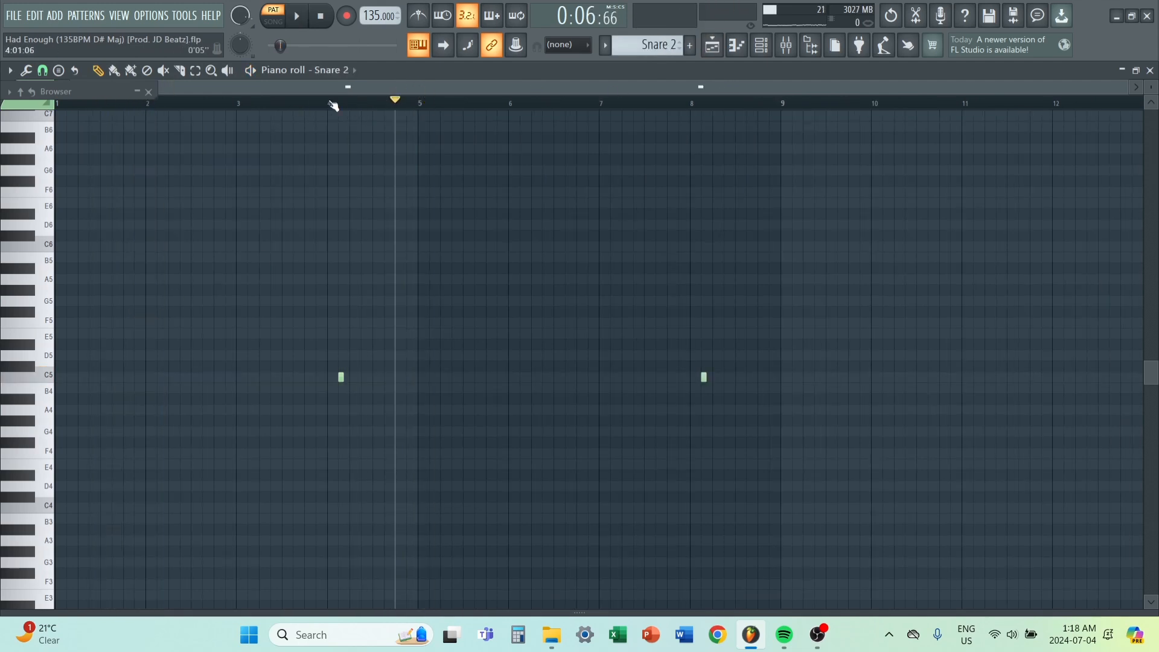
click(332, 103)
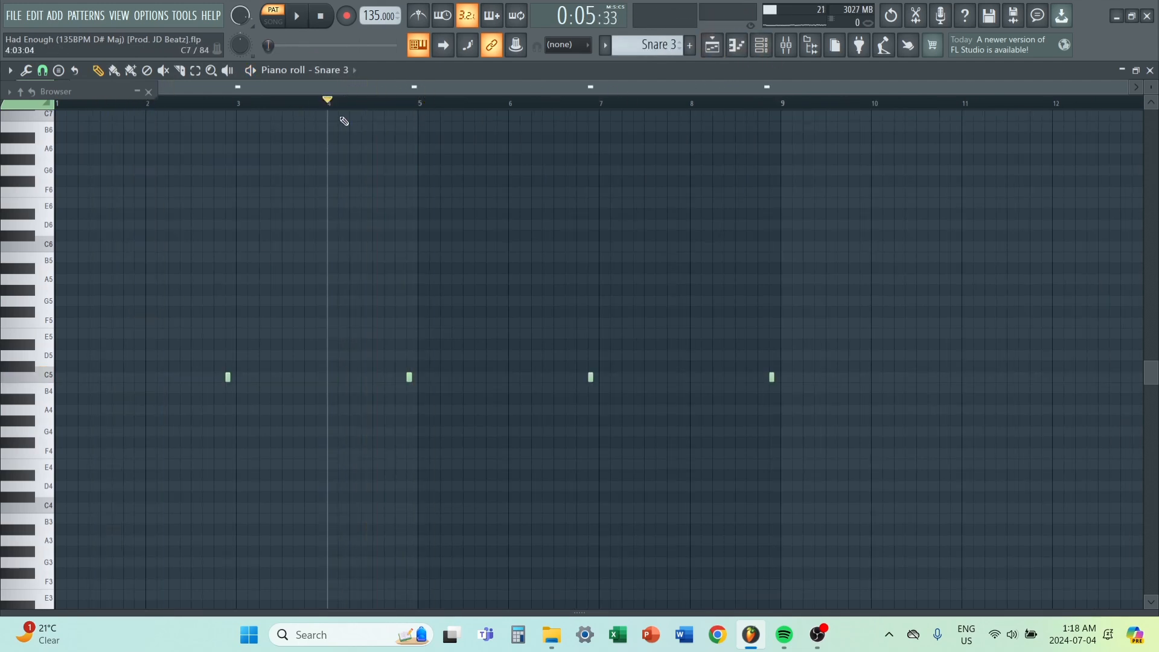
drag(340, 122, 235, 156)
key(space)
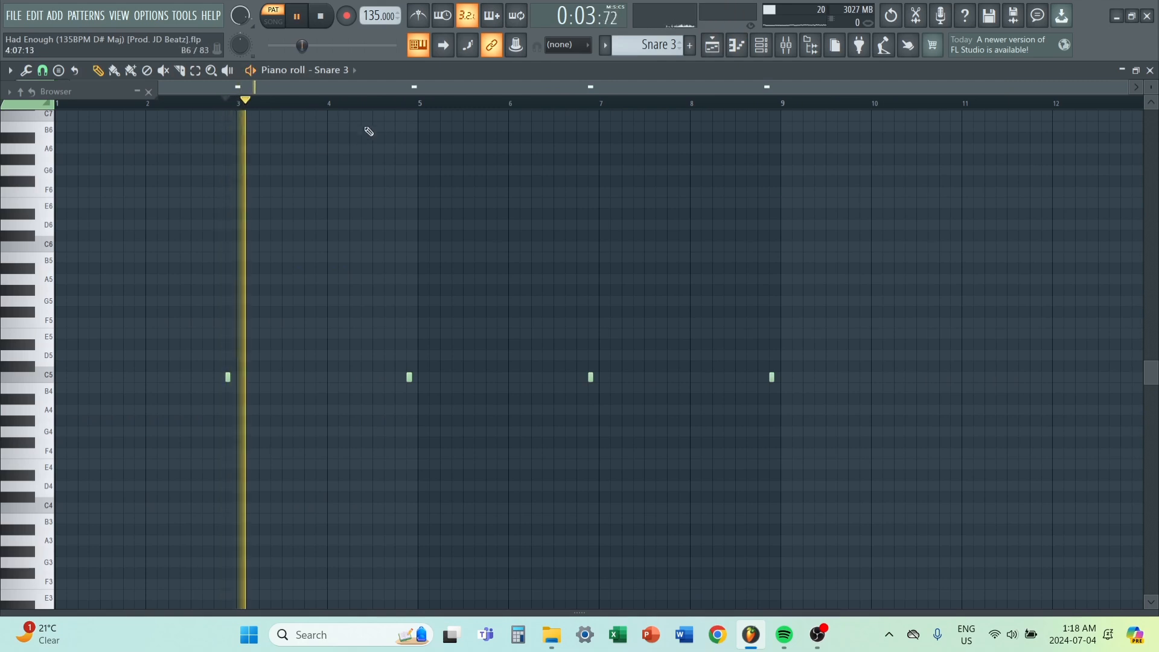
click(414, 103)
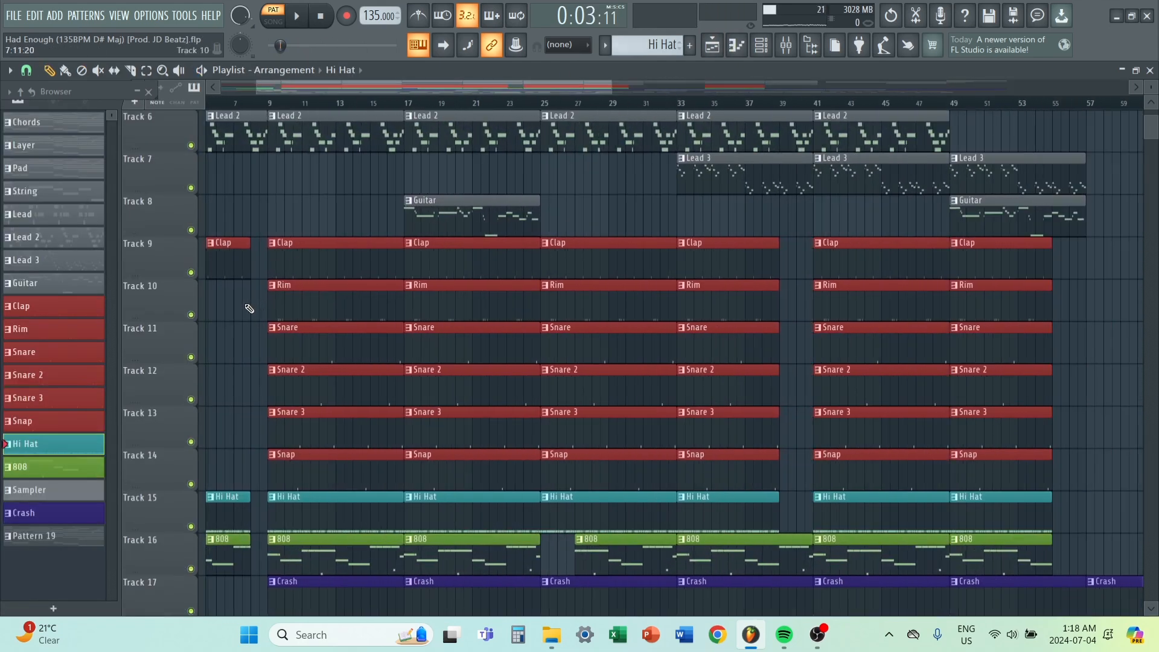
- Select the Clap through Snap clips starting at bar 9 to examine the layered percussion
scroll(253, 304, up, 4)
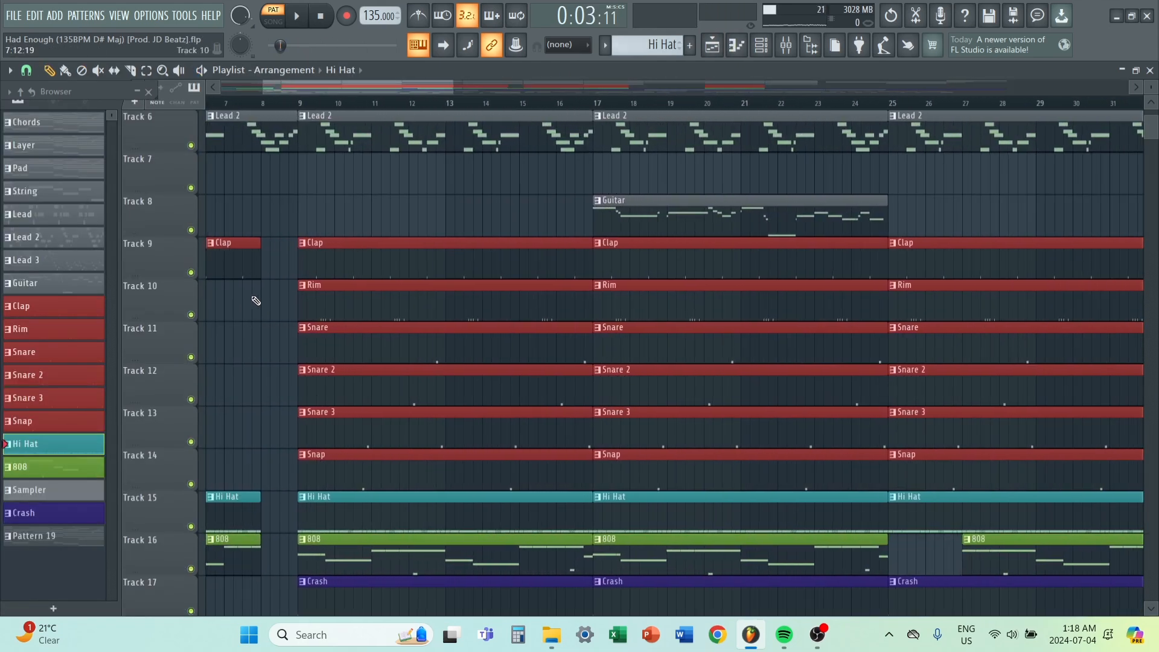
drag(348, 258, 387, 461)
scroll(383, 305, down, 2)
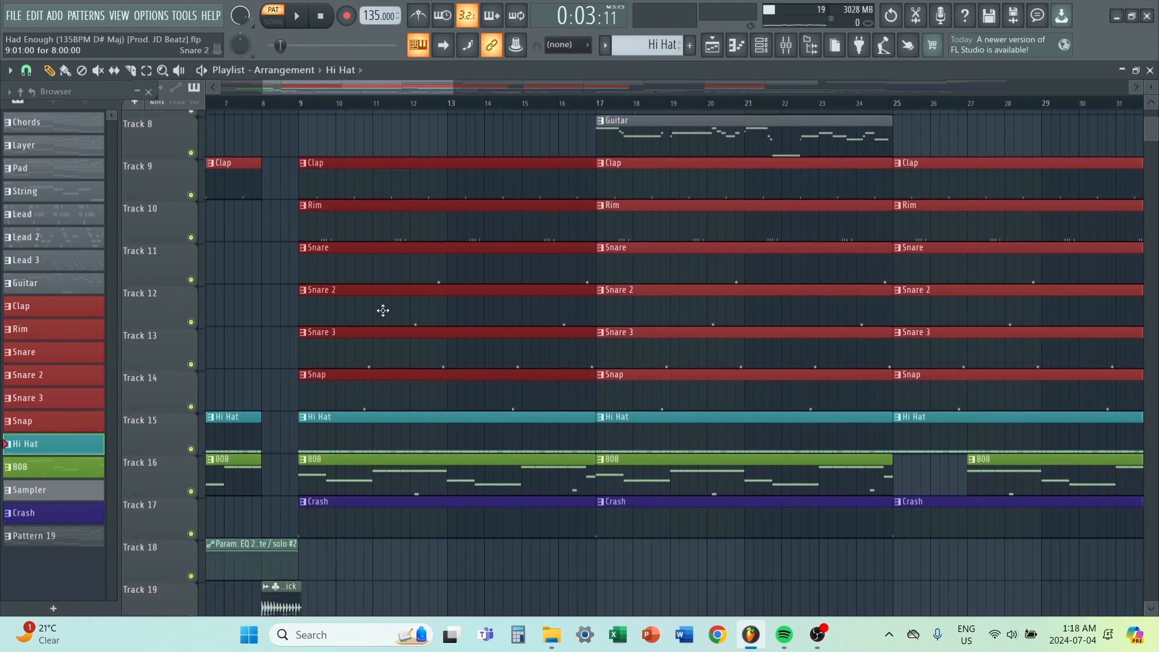
- Play the Hi Hat pattern from its beginning in the piano roll
scroll(383, 393, up, 3)
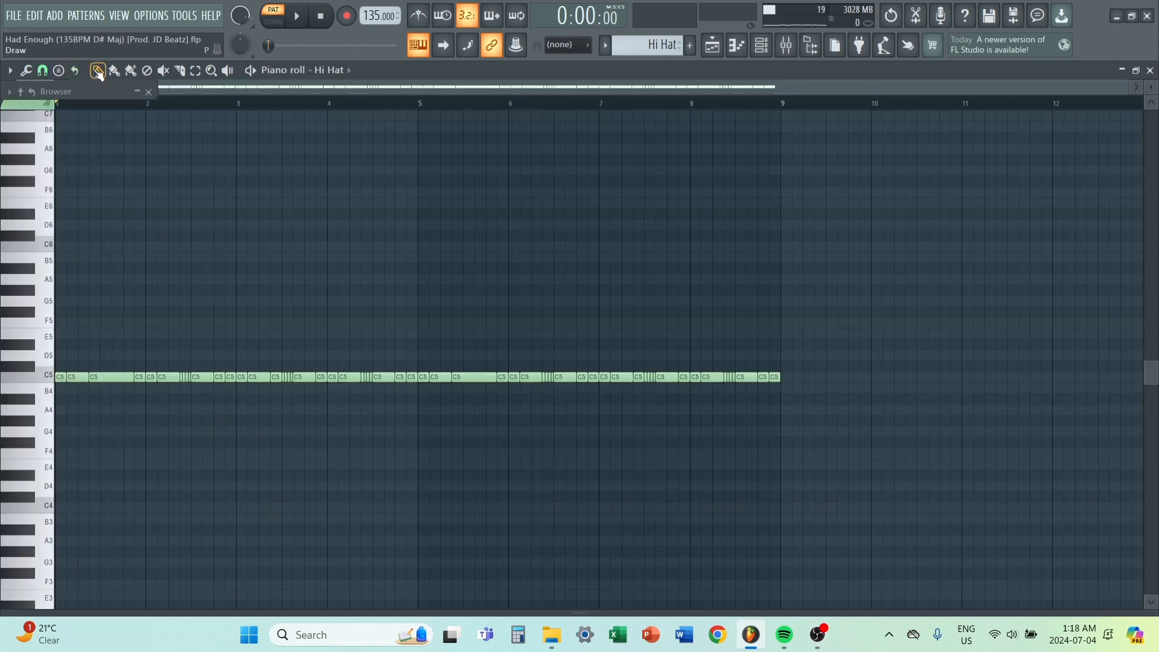
key(space)
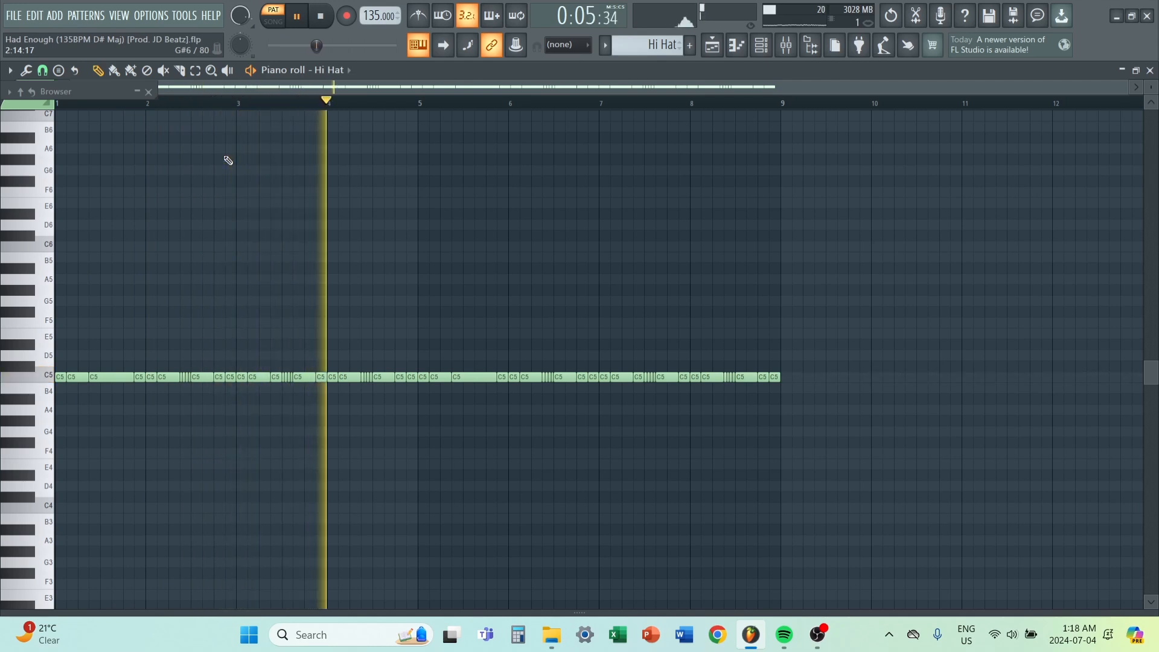
key(space)
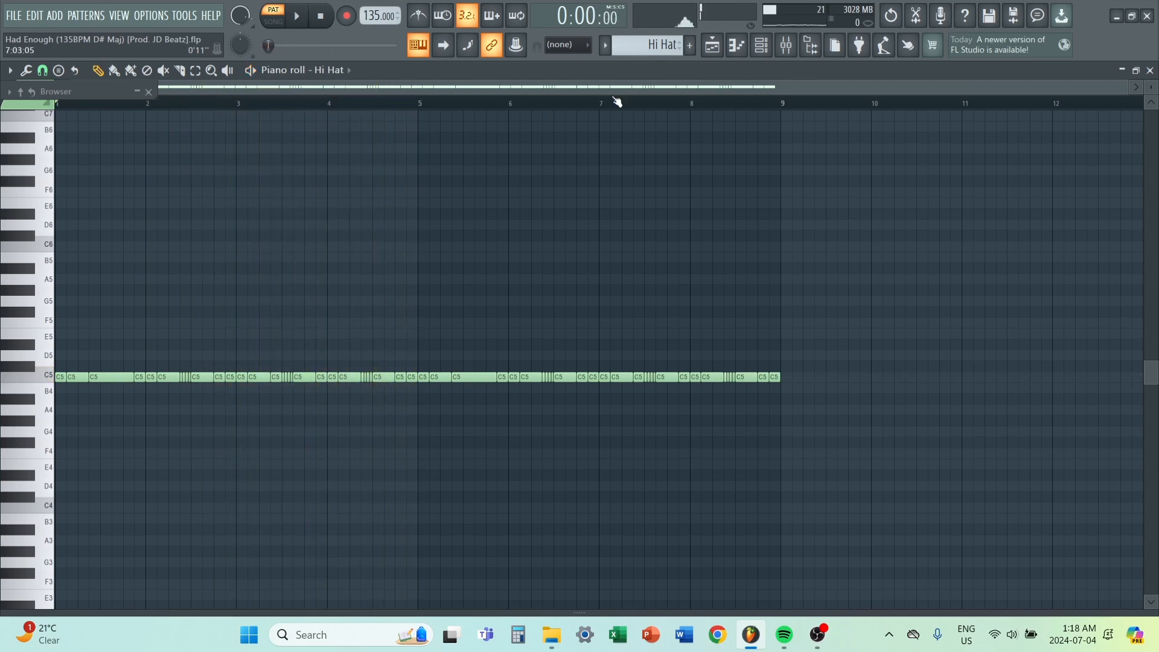
- Fill the Hi Hat channel with a hit on each 2 steps, and undo the fill
click(762, 45)
right_click(344, 313)
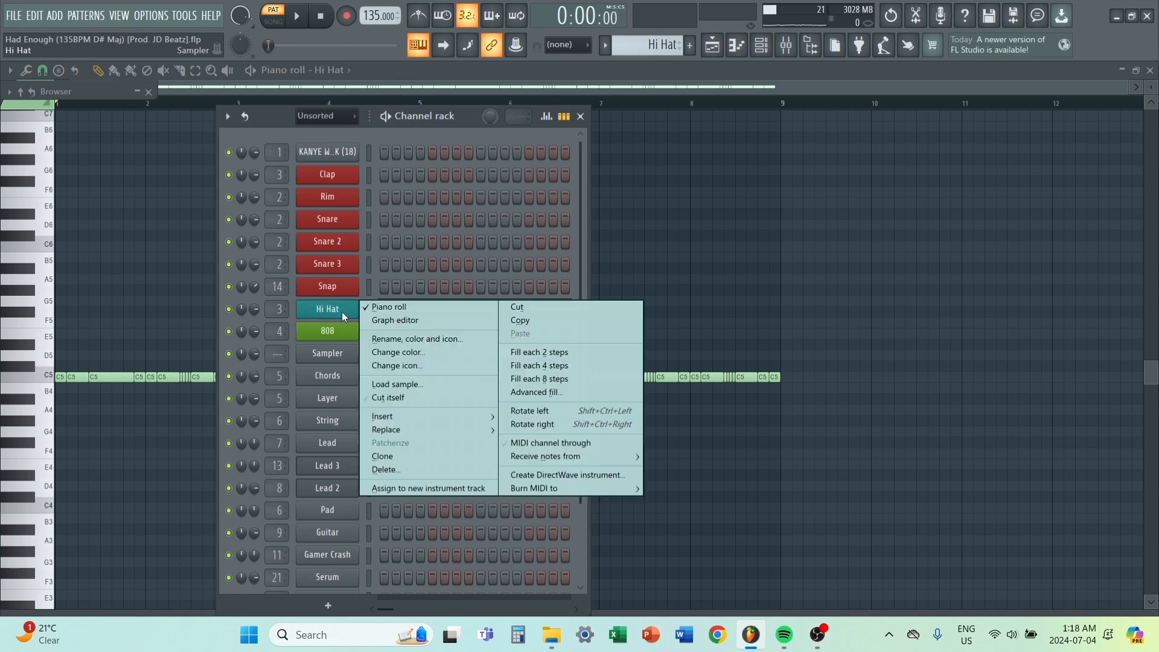
click(586, 353)
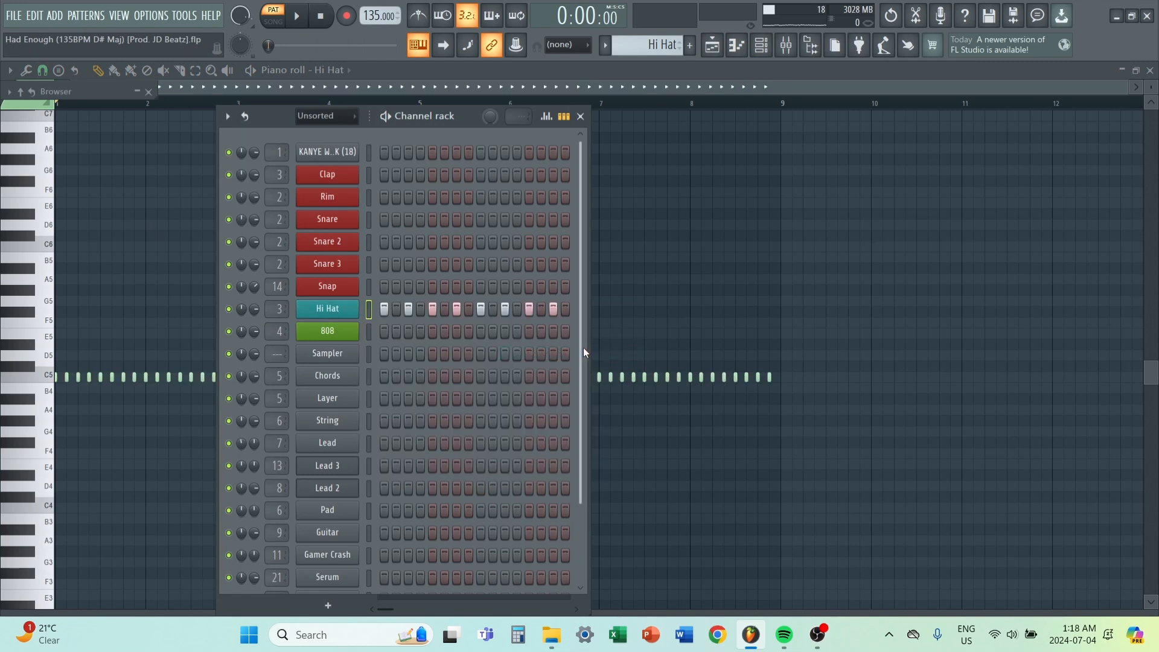
key(ctrl+z)
right_click(603, 310)
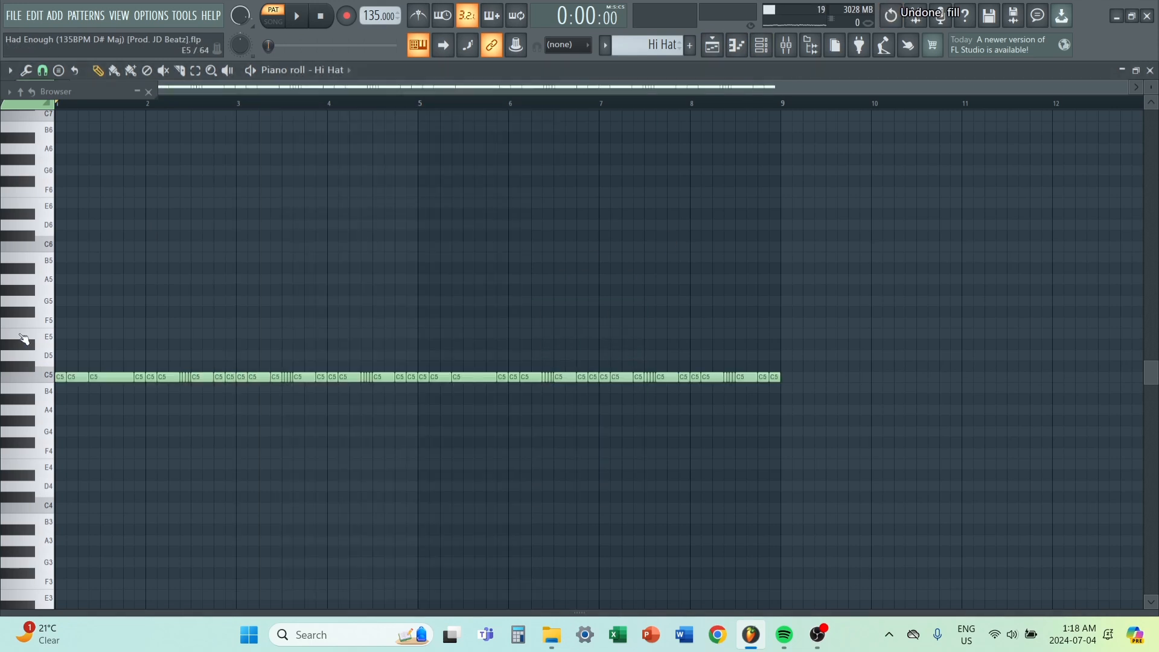
- Examine the fast rolls in the Hi Hat pattern up close and return to the playlist
scroll(24, 385, up, 4)
scroll(24, 385, up, 3)
drag(274, 362, 310, 426)
mouse_move(201, 363)
mouse_down()
mouse_move(226, 404)
mouse_move(266, 417)
mouse_up()
scroll(350, 418, down, 4)
scroll(354, 421, down, 2)
click(712, 48)
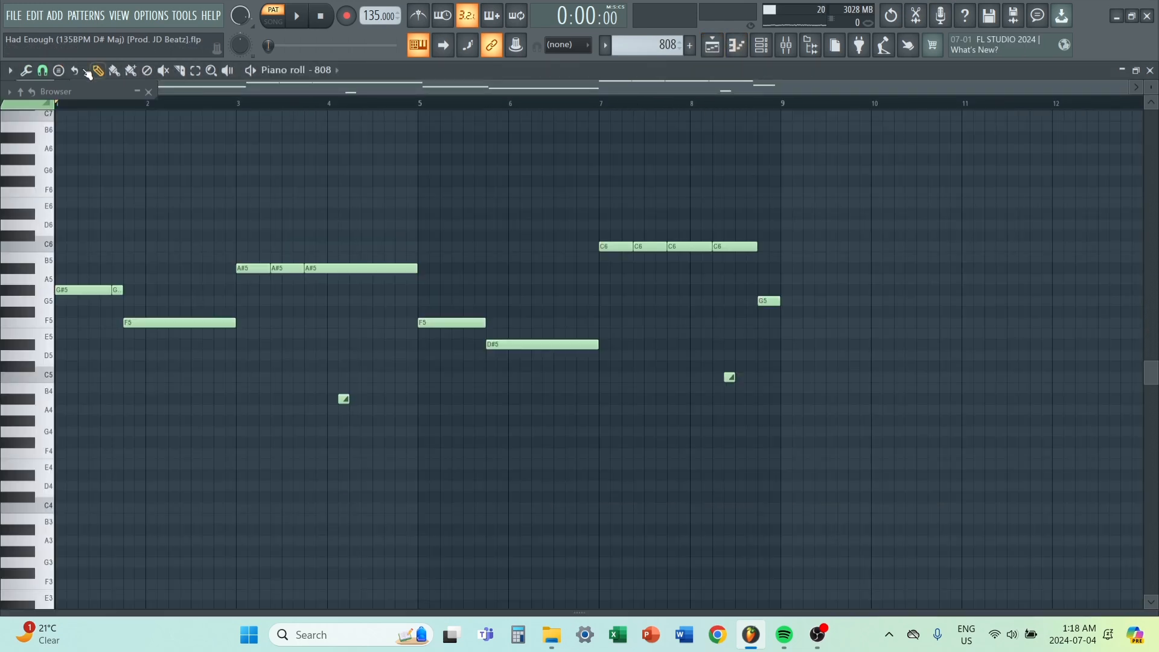
- Play the 808 pattern's bass line and the Crash pattern's single hit, returning to the playlist
key(space)
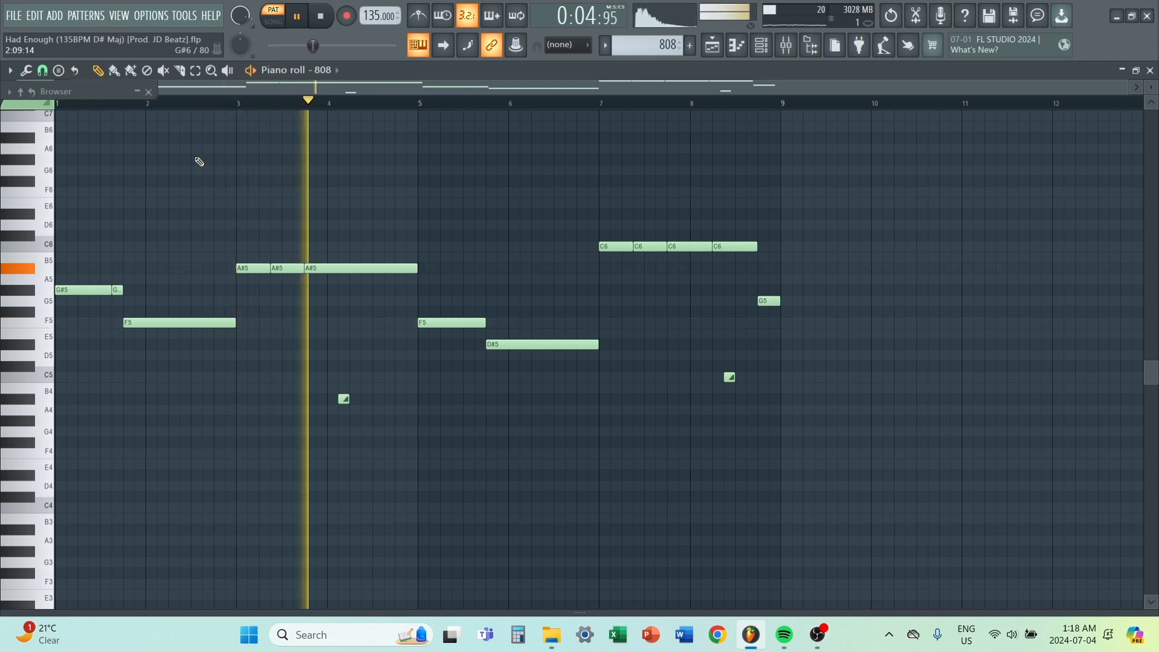
key(space)
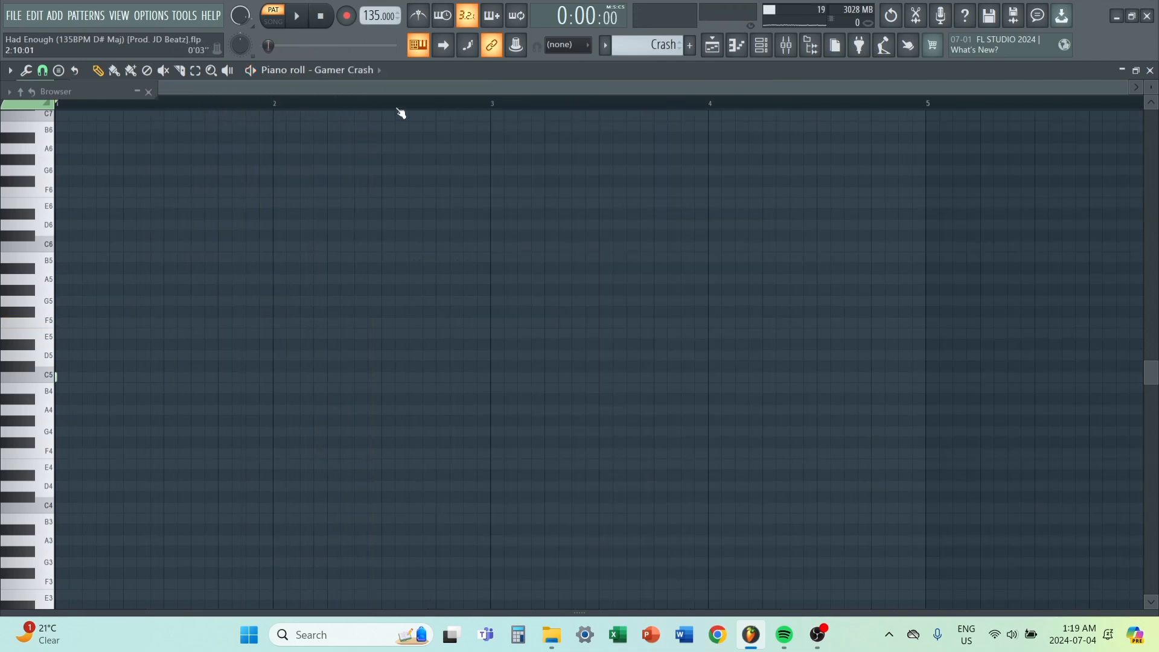
key(space)
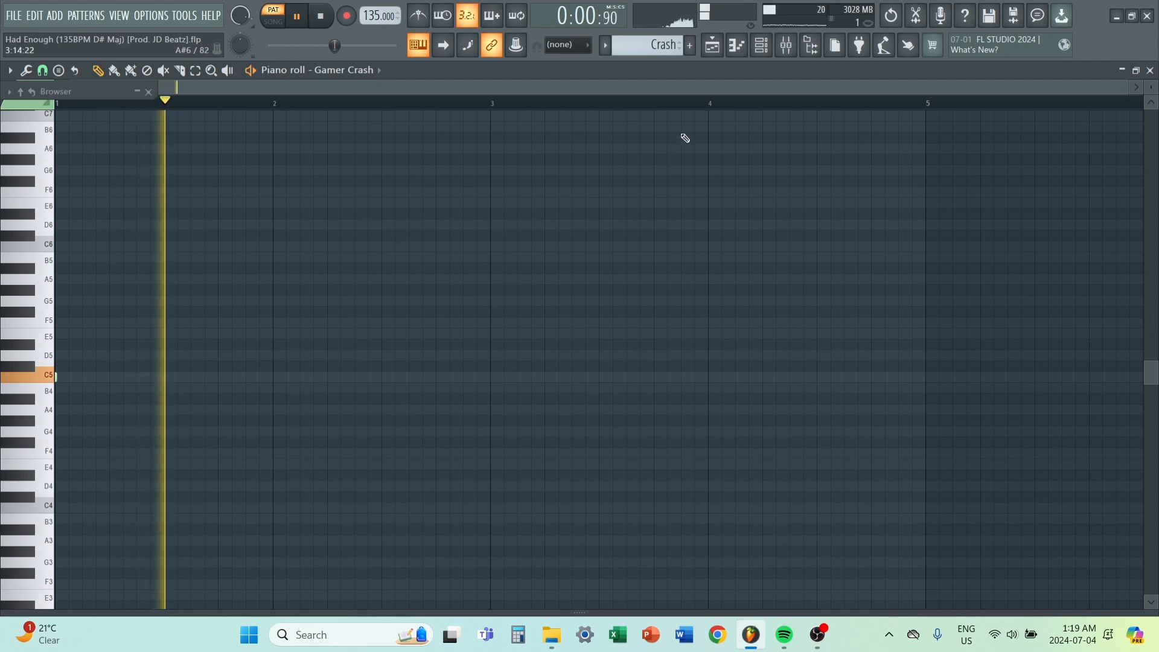
key(space)
click(715, 48)
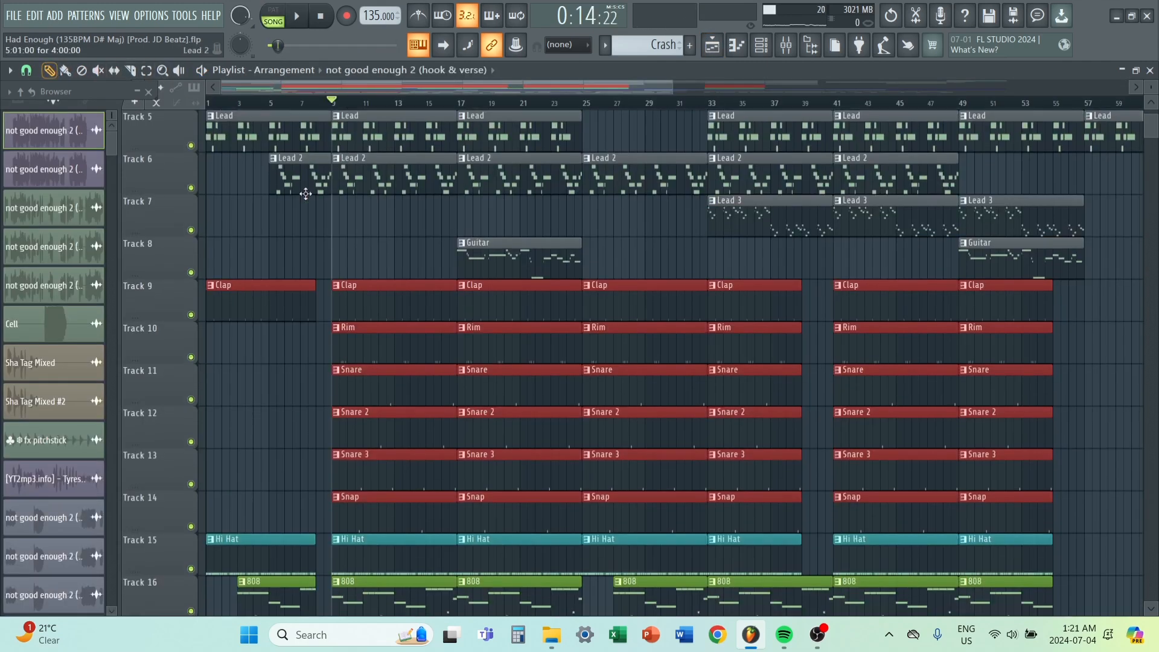
- Show the whole arrangement in the playlist, from the first Chords clip through the outro past bar 97
scroll(306, 194, up, 4)
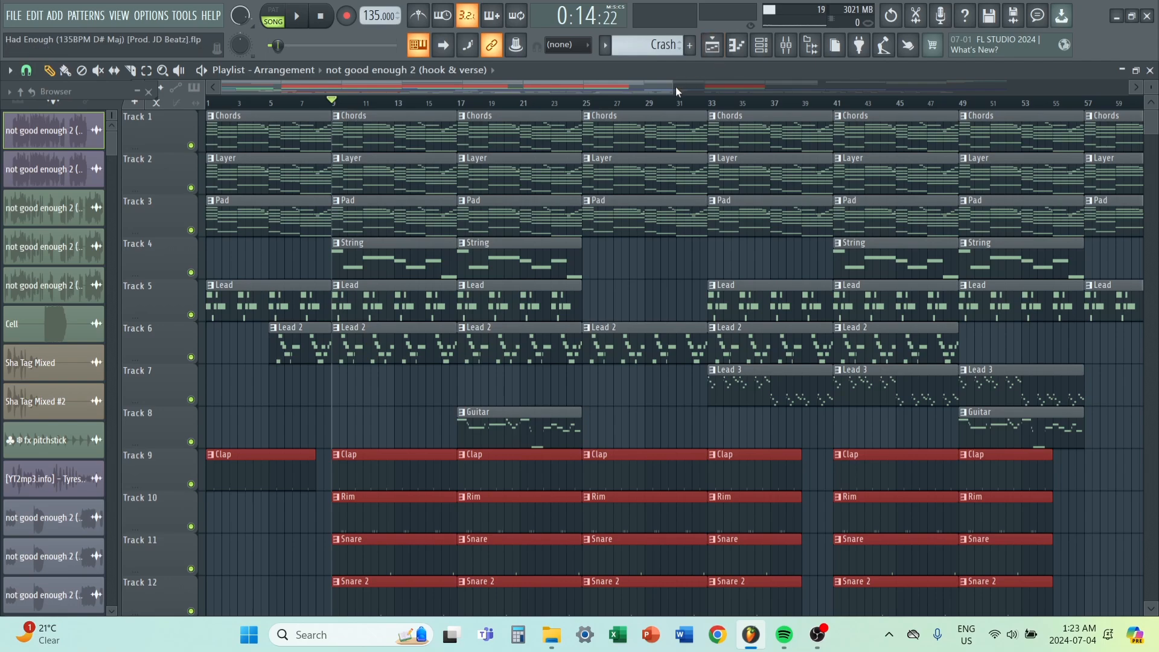
drag(676, 90, 1085, 184)
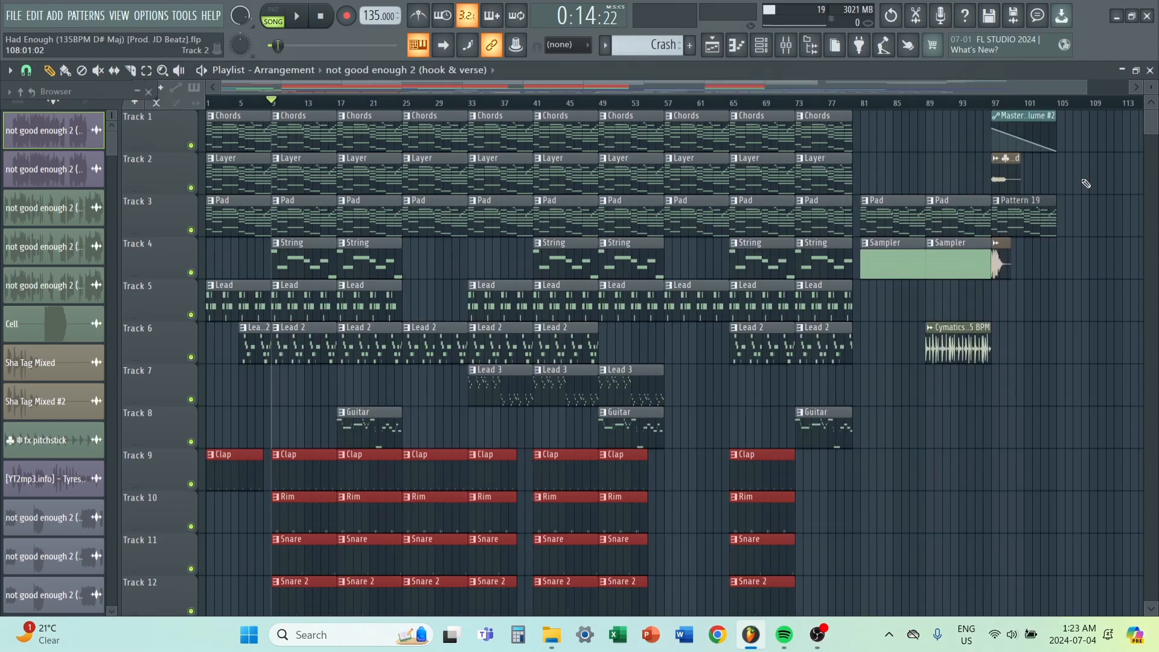